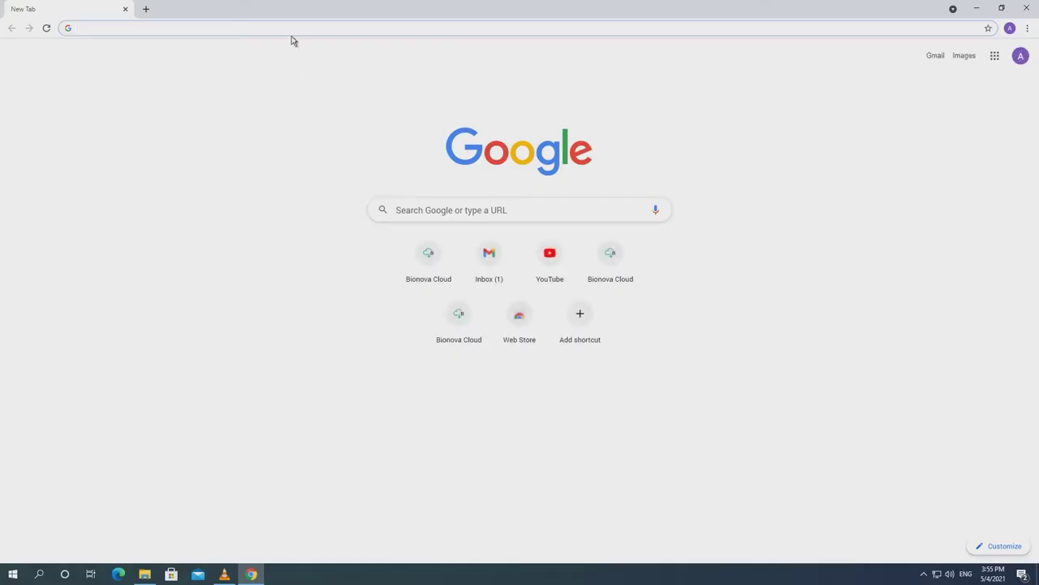
- Go to bionovacloud.com and open the New Company sign-up form
type("bionovaclou")
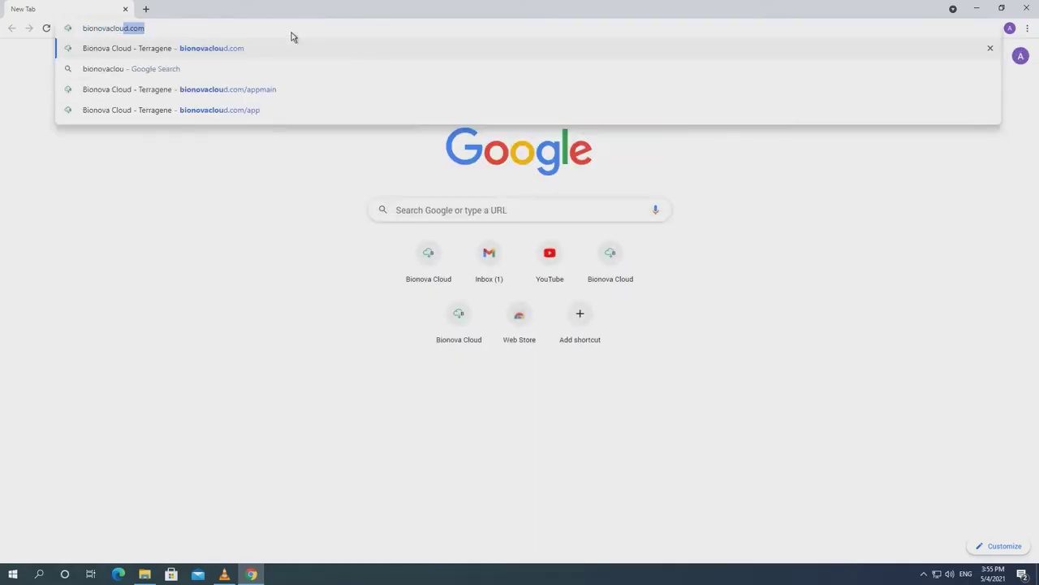
type("d.com")
key("Return")
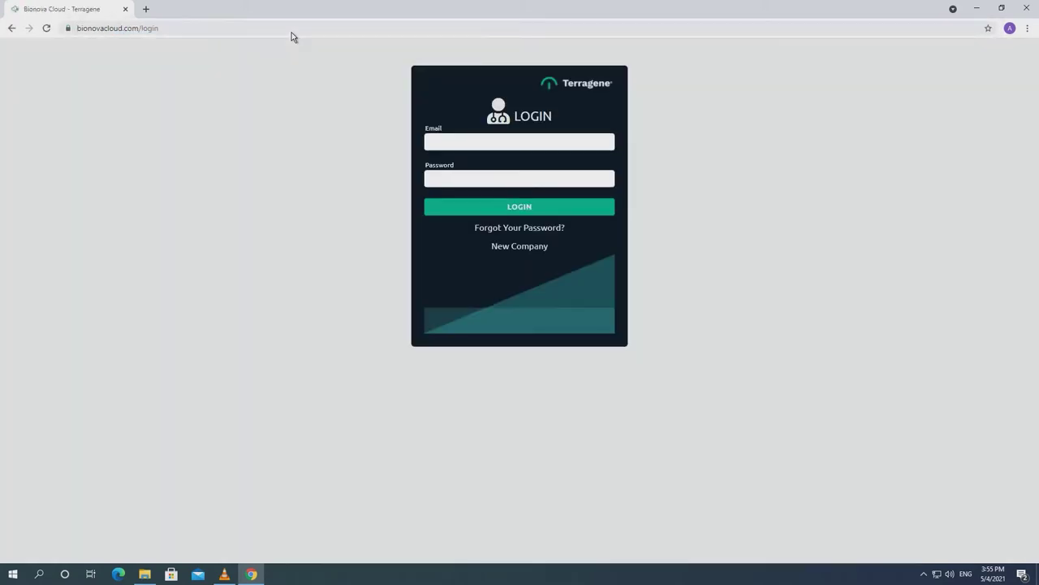
left_click(520, 247)
- Enter the account email, the admin's first and last name, and company name SPD COMPANY
left_click(476, 107)
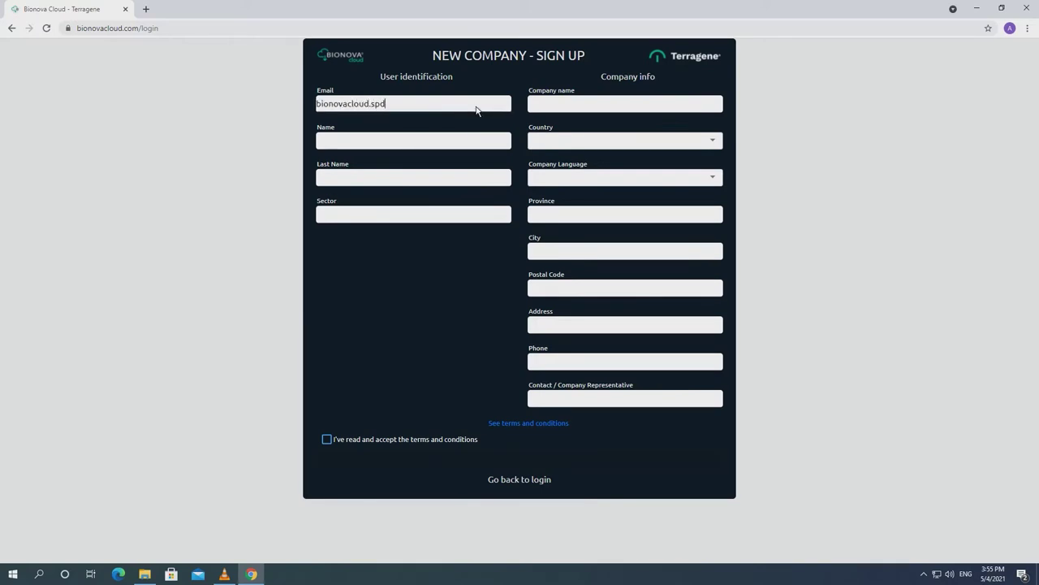
left_click(466, 140)
type("Admin")
left_click(455, 177)
type("Name")
left_click(441, 214)
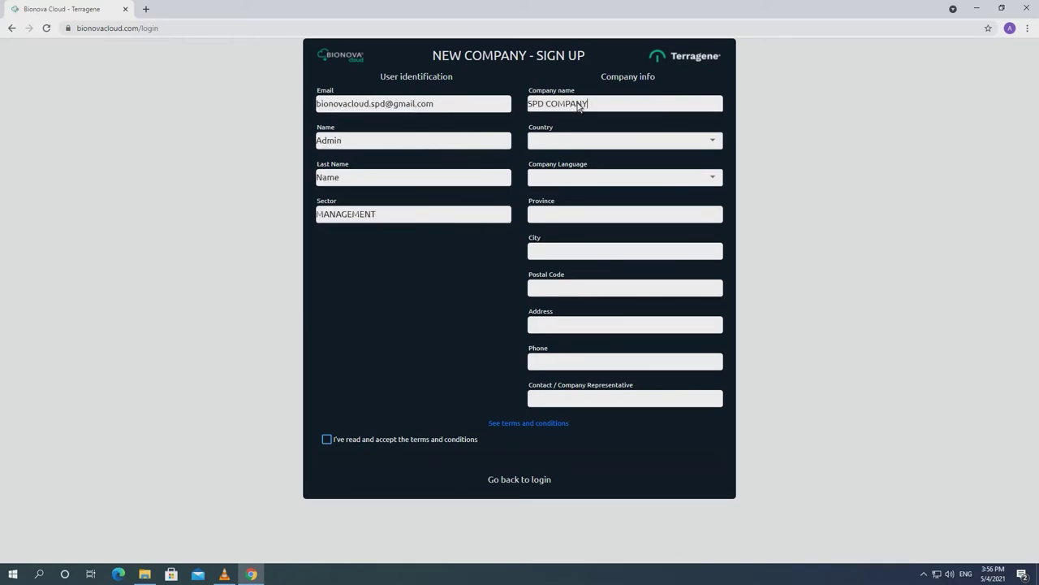
- Set country to US - United States, language to ENGLISH, and province to Florida
left_click(625, 140)
left_click(572, 302)
left_click(625, 177)
left_click(556, 241)
left_click(619, 215)
type("FLO")
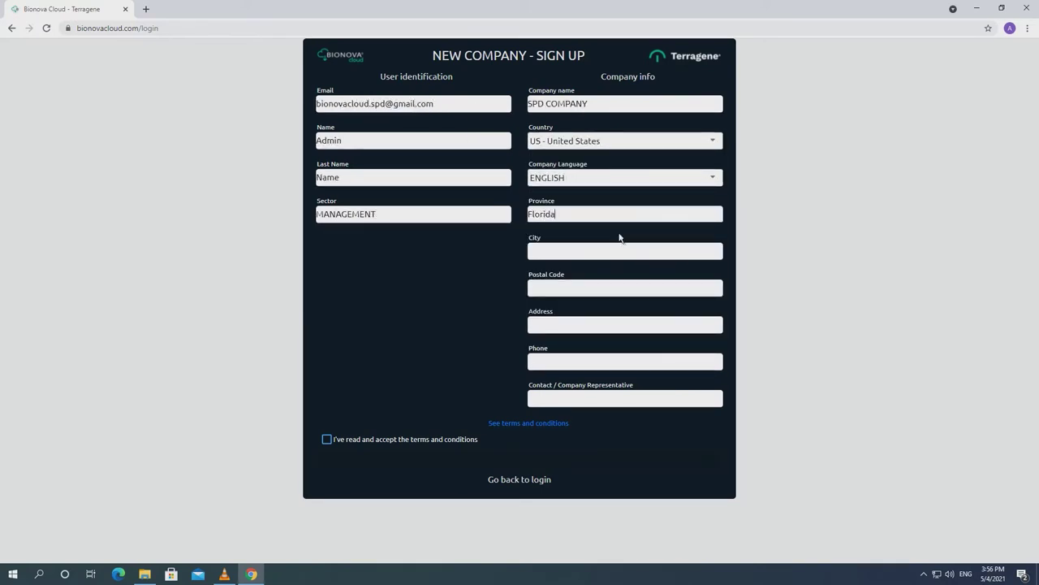
- Fill in city Miami, the postal code, street address and representative contact
left_click(617, 251)
type("Miami")
left_click(615, 288)
type("33131")
left_click(615, 324)
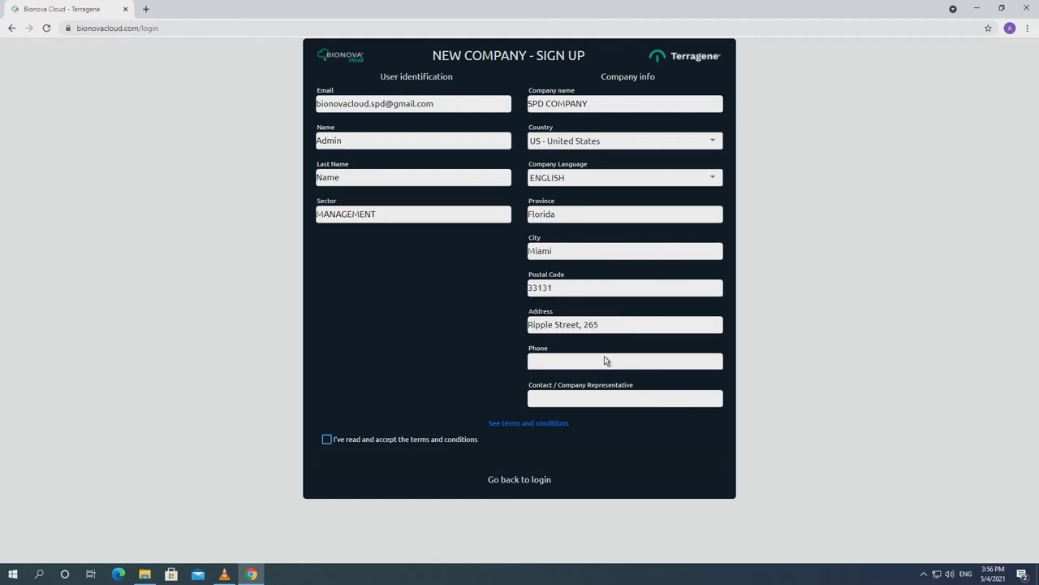
type("55555")
left_click(610, 398)
type("Admin Name")
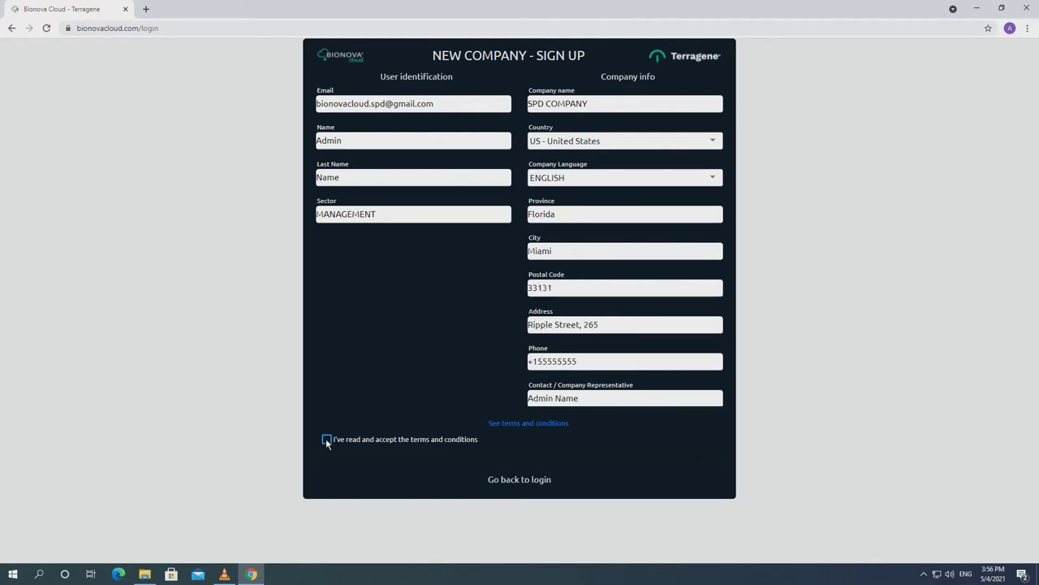
- Accept the terms, submit the registration, and start logging in with the emailed generic password
left_click(327, 439)
left_click(515, 460)
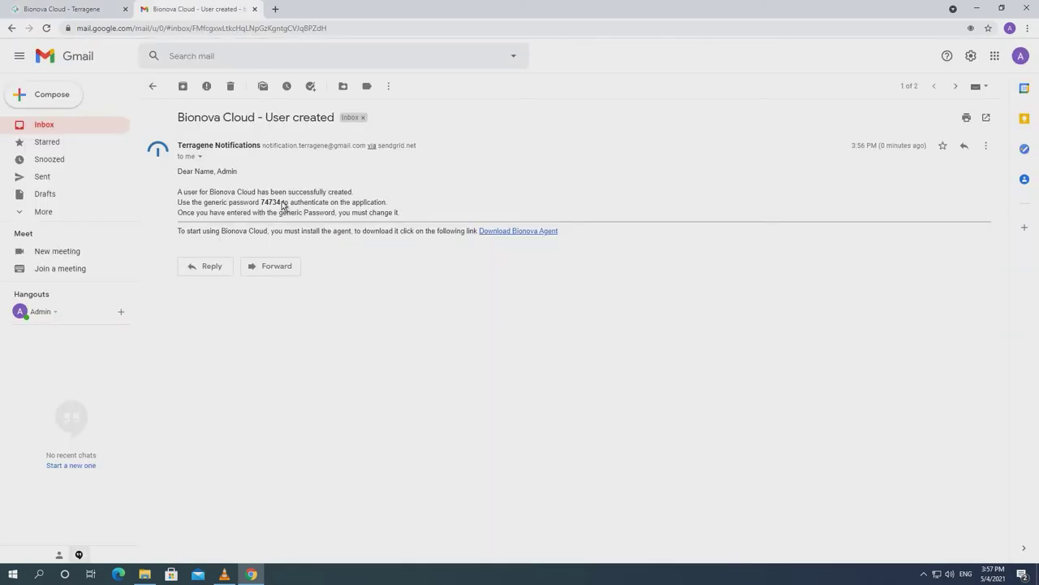
left_click(73, 9)
left_click(492, 232)
- Log in with the generic password and set a new password, repeated and saved
key("ctrl+v")
left_click(520, 259)
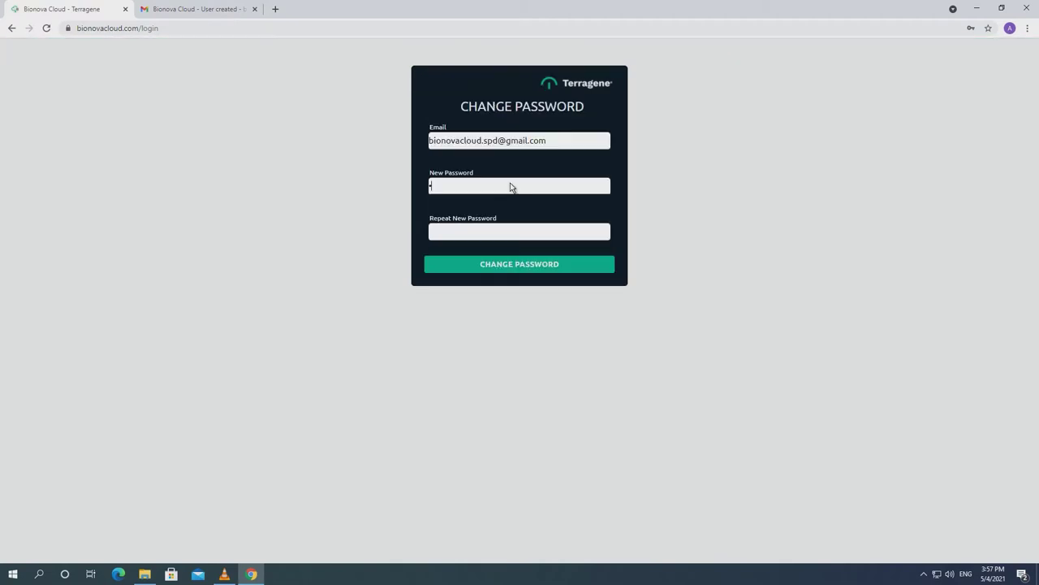
left_click(508, 234)
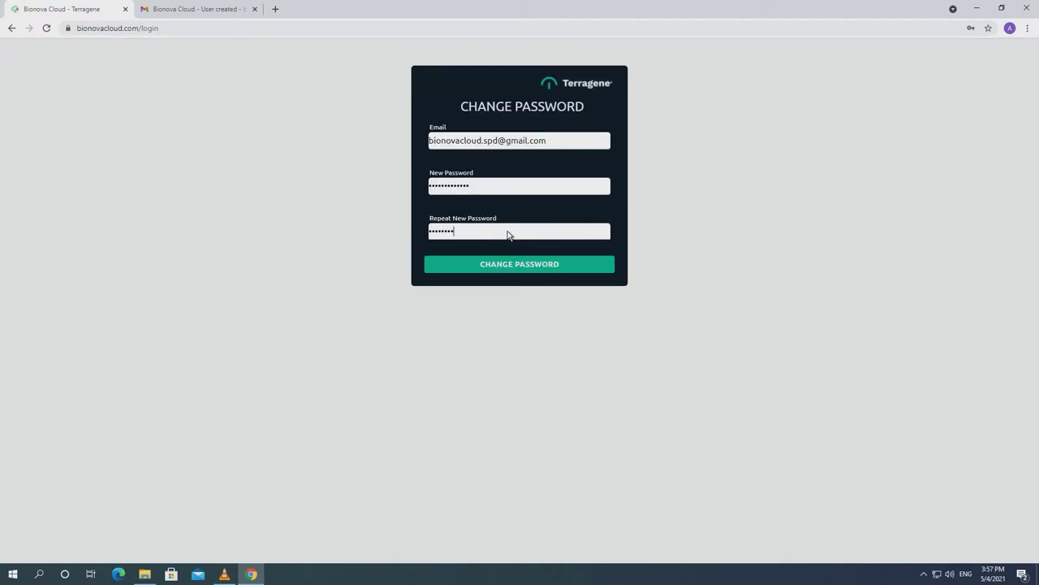
left_click(525, 270)
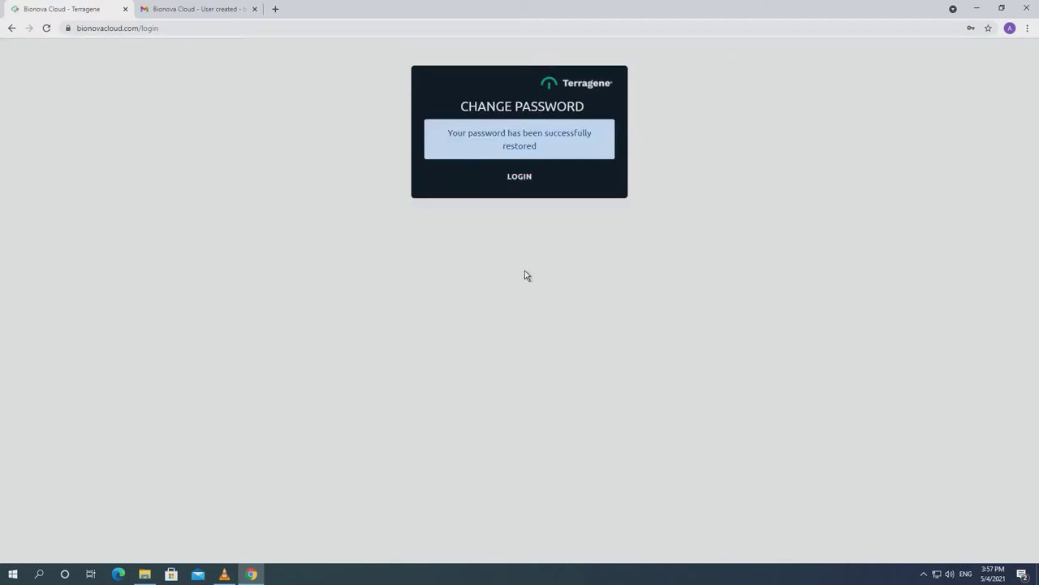
- Sign back in with the new password to reach the home page
left_click(524, 185)
type("•••")
left_click(530, 207)
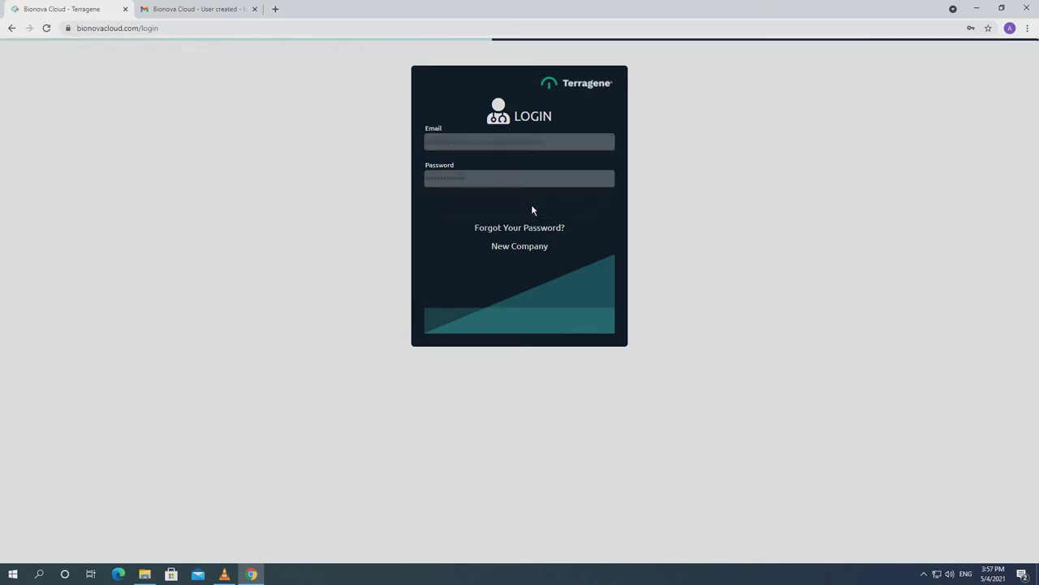
left_click(221, 85)
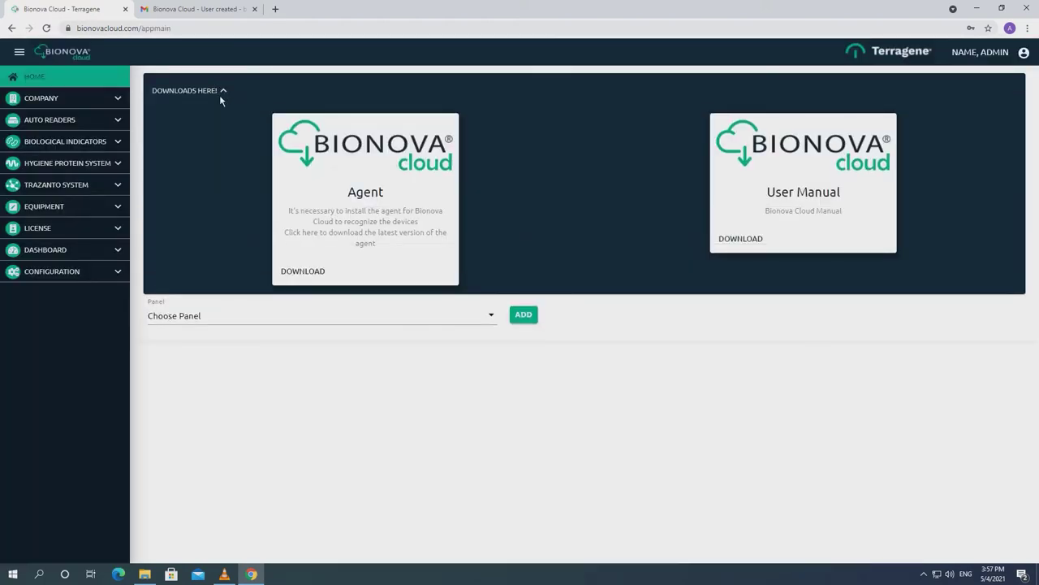
- Download the Bionova Cloud Agent and run its setup wizard through to Finish
left_click(304, 274)
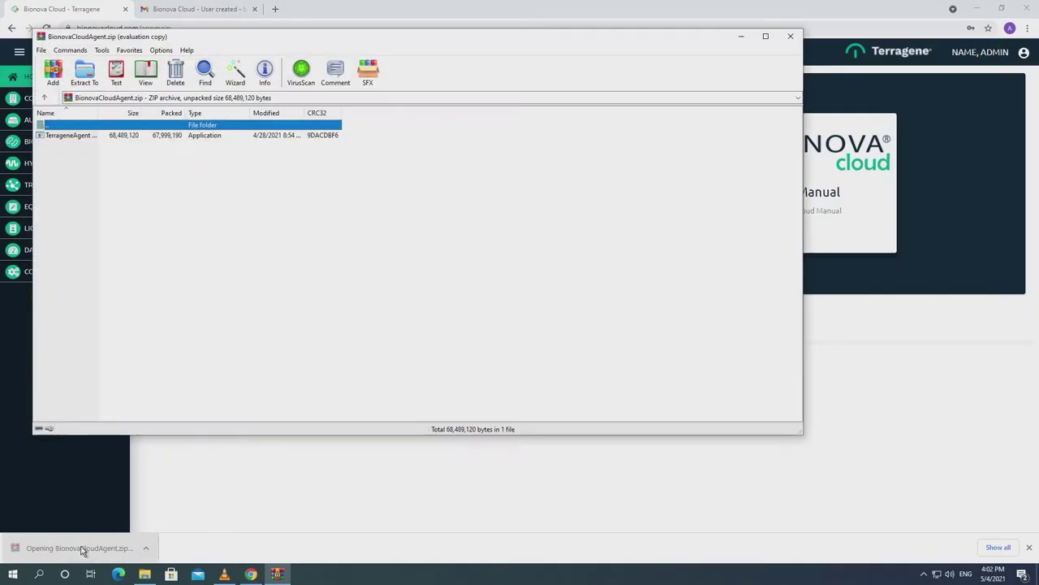
left_click(536, 320)
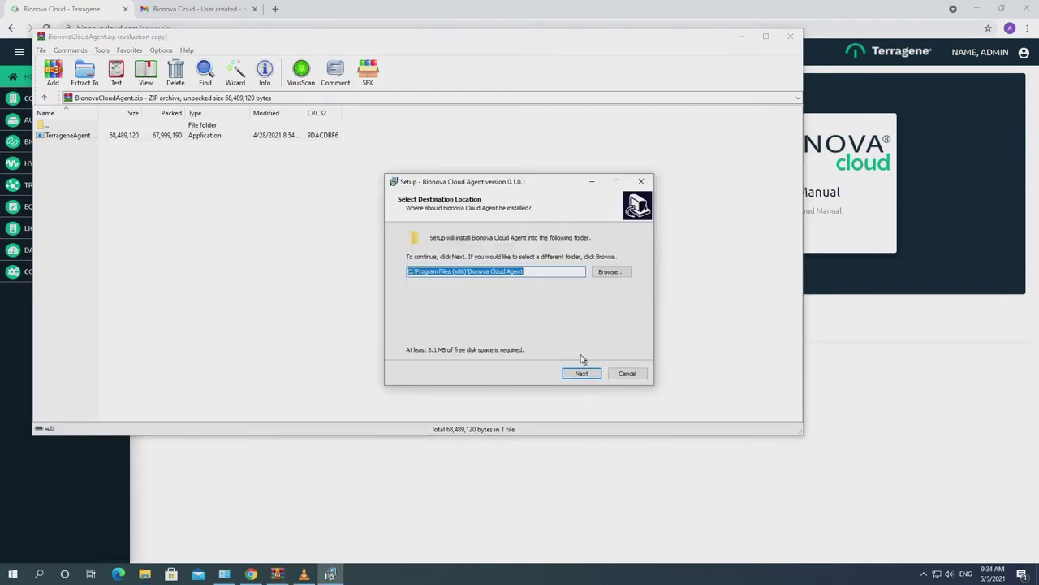
left_click(576, 370)
left_click(582, 375)
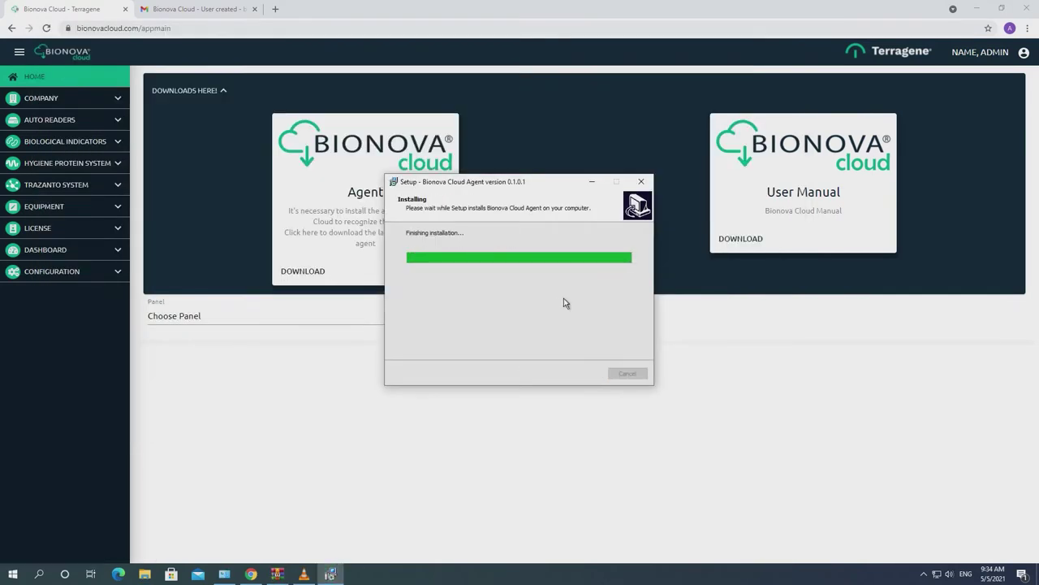
left_click(569, 377)
left_click(548, 255)
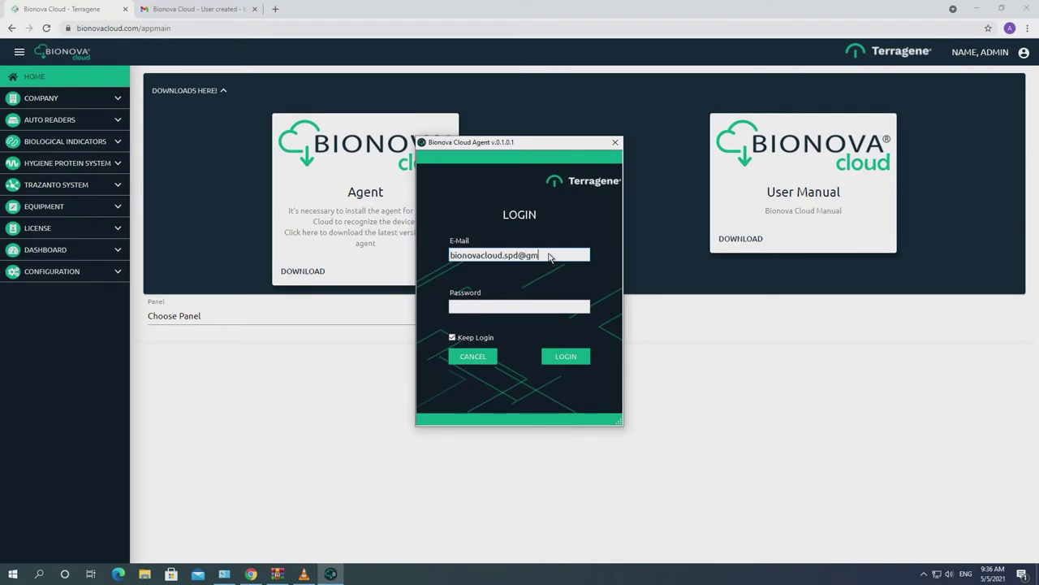
- Log in to the agent with the admin account, then close its window so it runs minimised
type("ail.com")
left_click(562, 360)
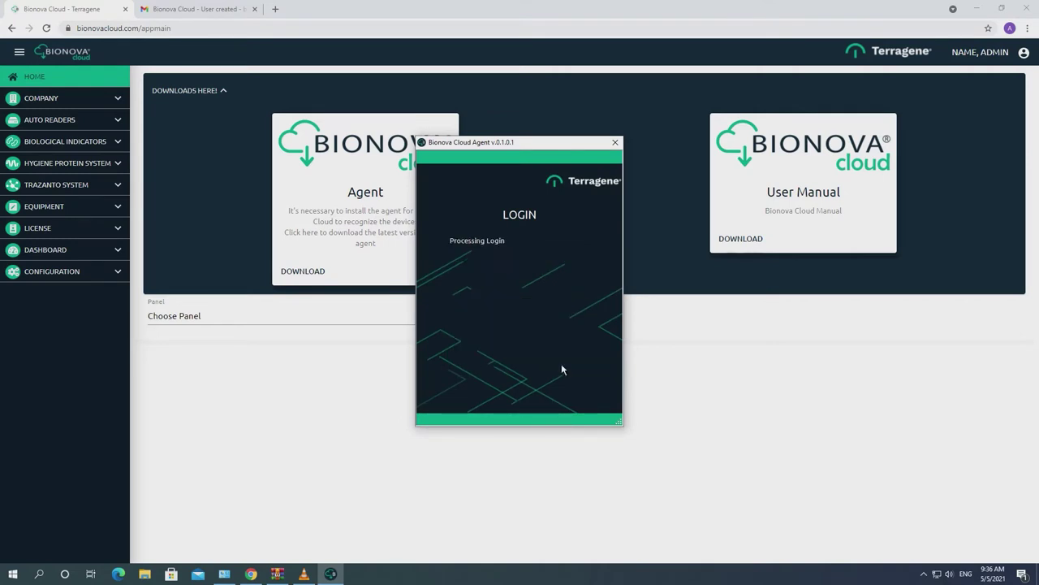
left_click(616, 143)
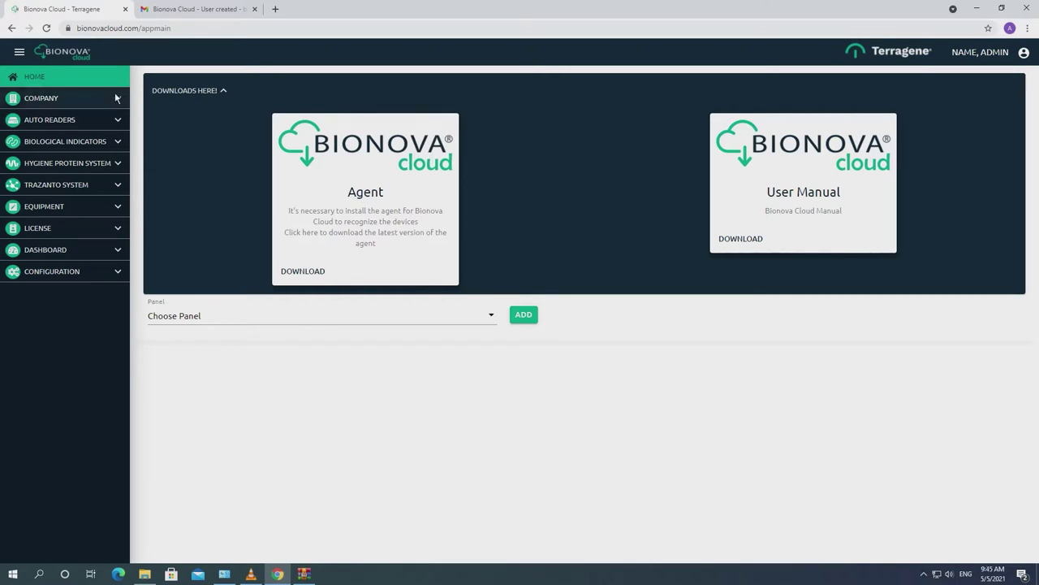
left_click(115, 98)
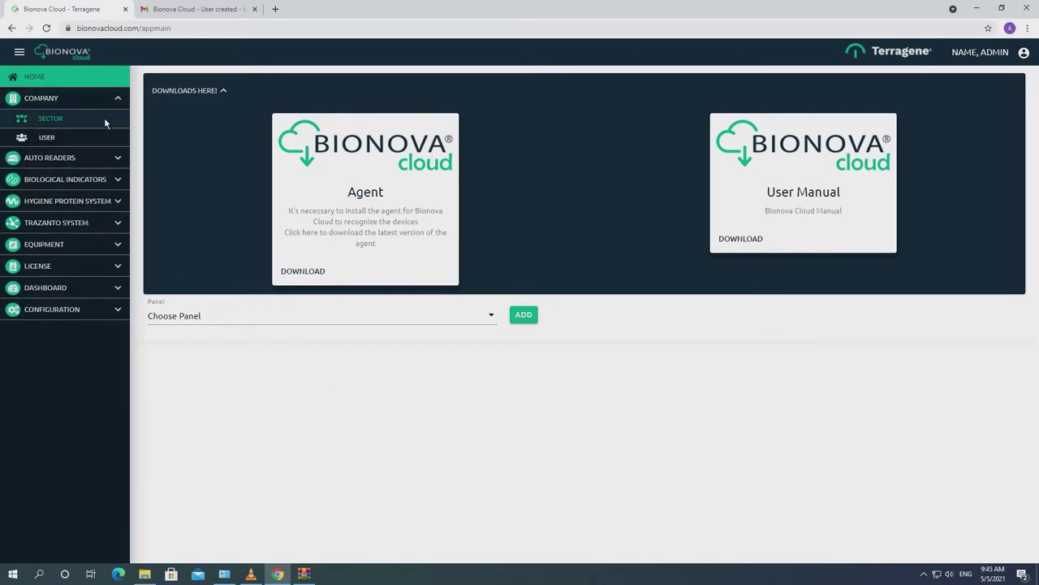
- On the Sector list, add three sectors named SECTOR 1, SECTOR 2 and SECTOR 3
left_click(104, 119)
left_click(162, 150)
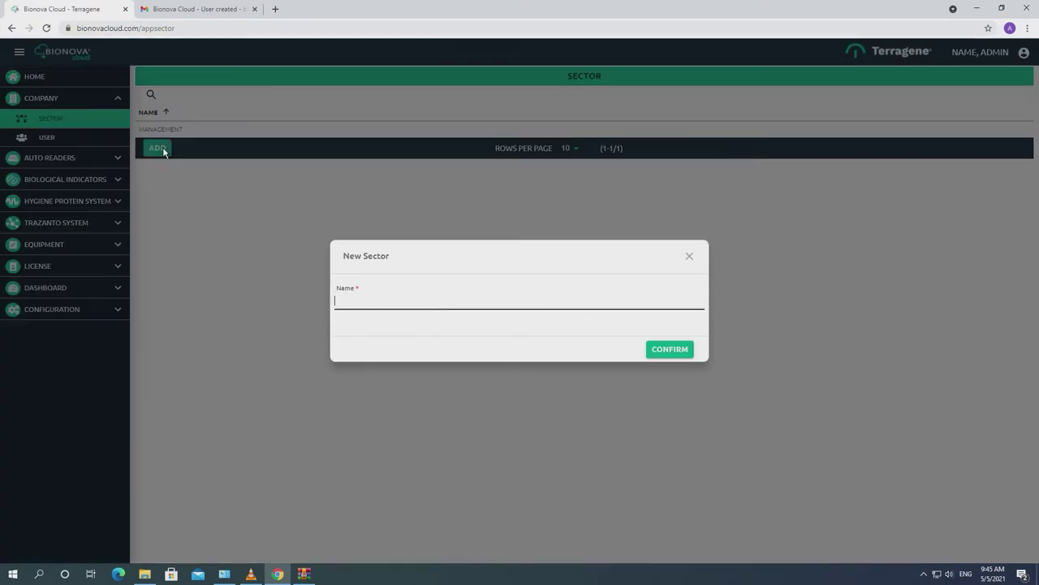
type("SECTOR 1")
left_click(670, 350)
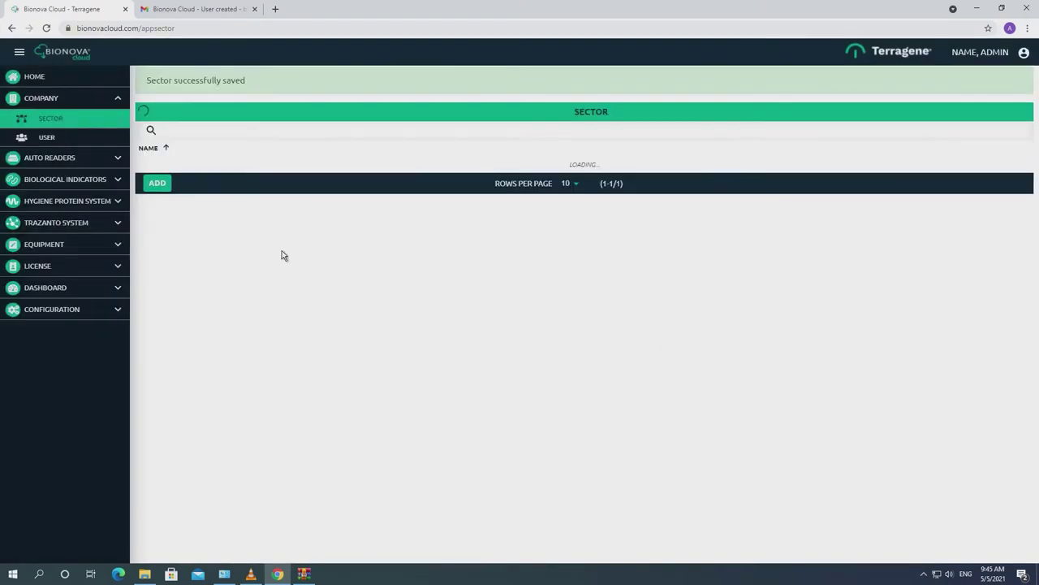
left_click(158, 199)
type("SECTOR 2")
key("Return")
left_click(157, 216)
type("SECT")
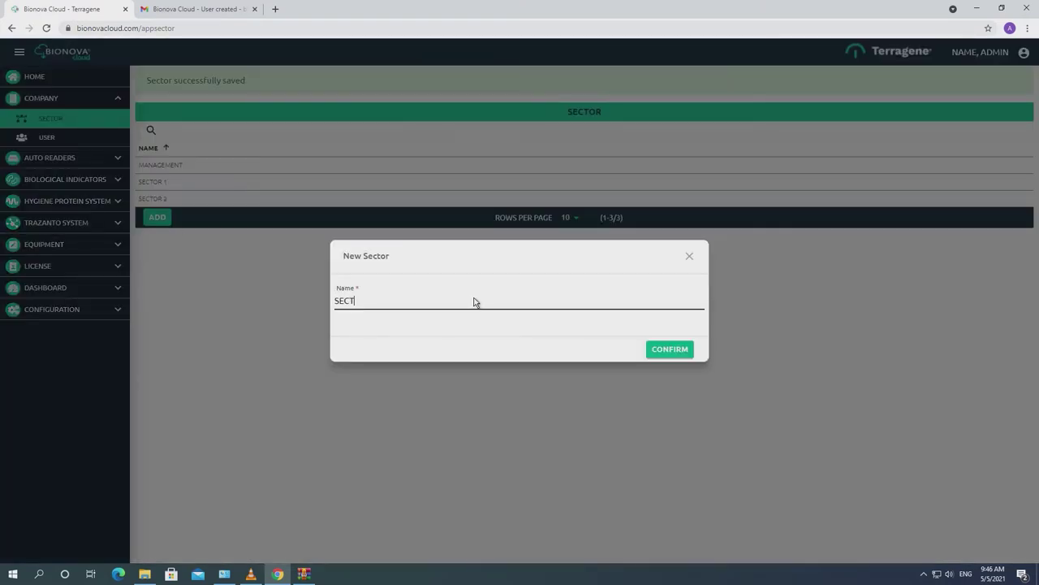
type("OR 3")
left_click(659, 349)
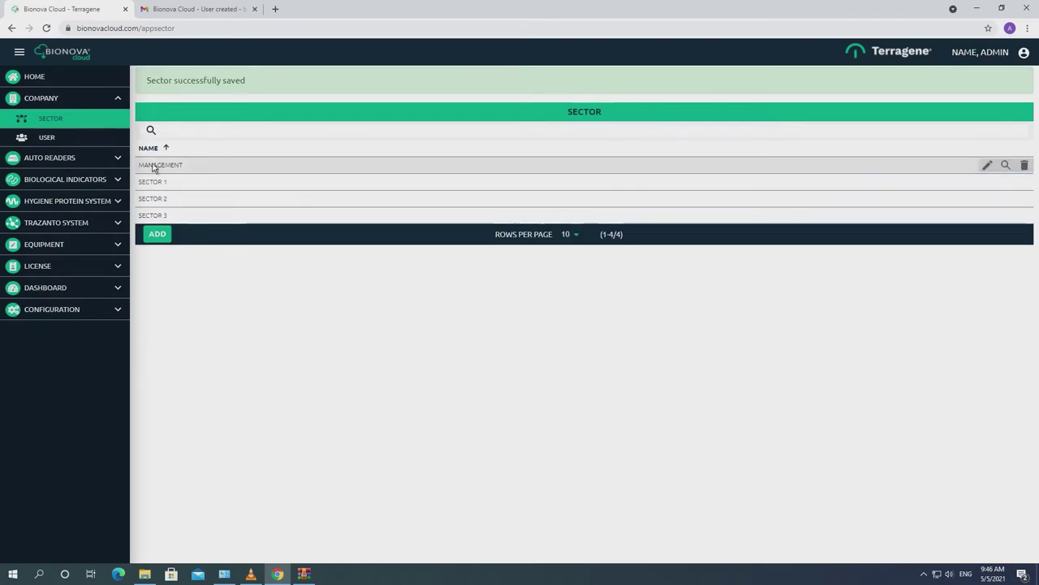
- Add user SUPERVISOR 1, last name SECTOR 1, with its email, to SECTOR 1
left_click(104, 144)
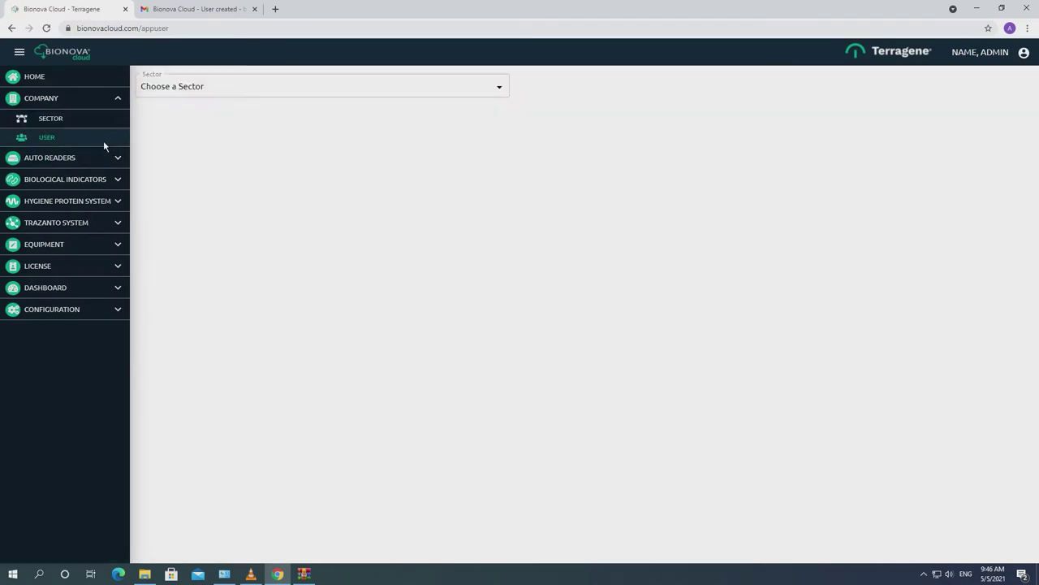
left_click(406, 89)
left_click(365, 122)
left_click(158, 192)
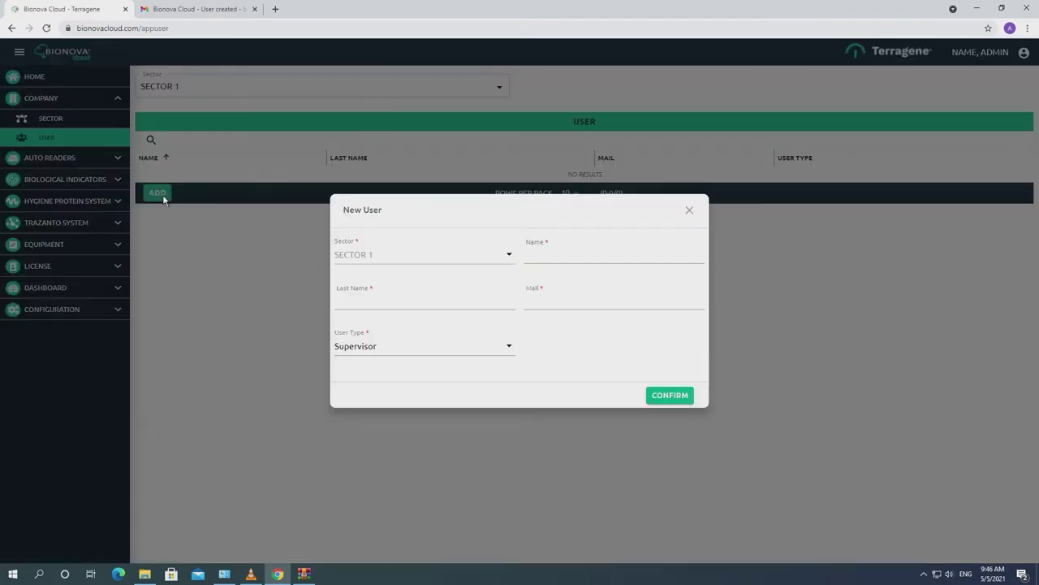
left_click(550, 256)
type("SUPERVISOR 1")
left_click(455, 306)
type("SECTOR 1")
left_click(538, 305)
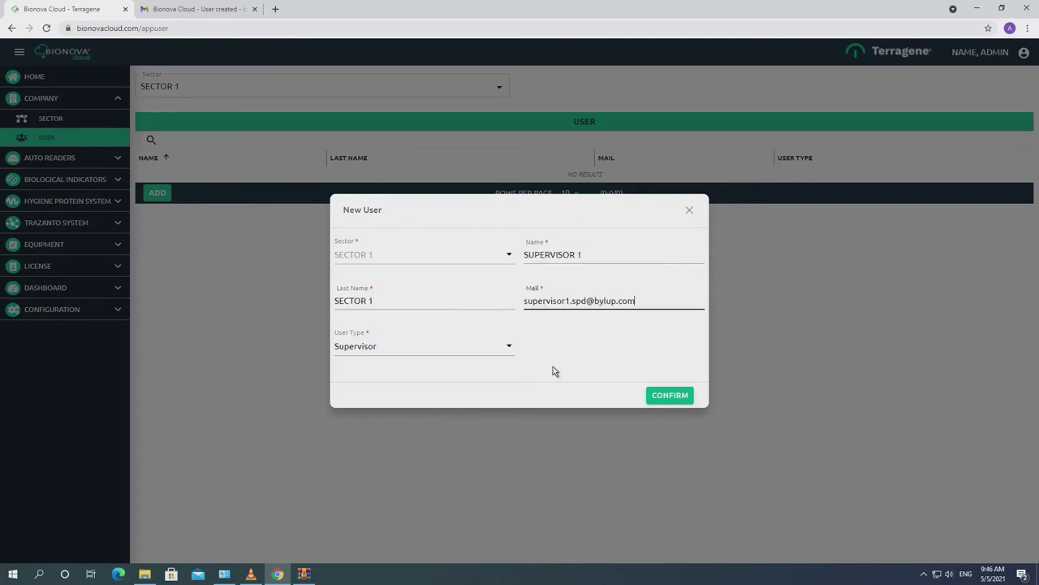
left_click(671, 397)
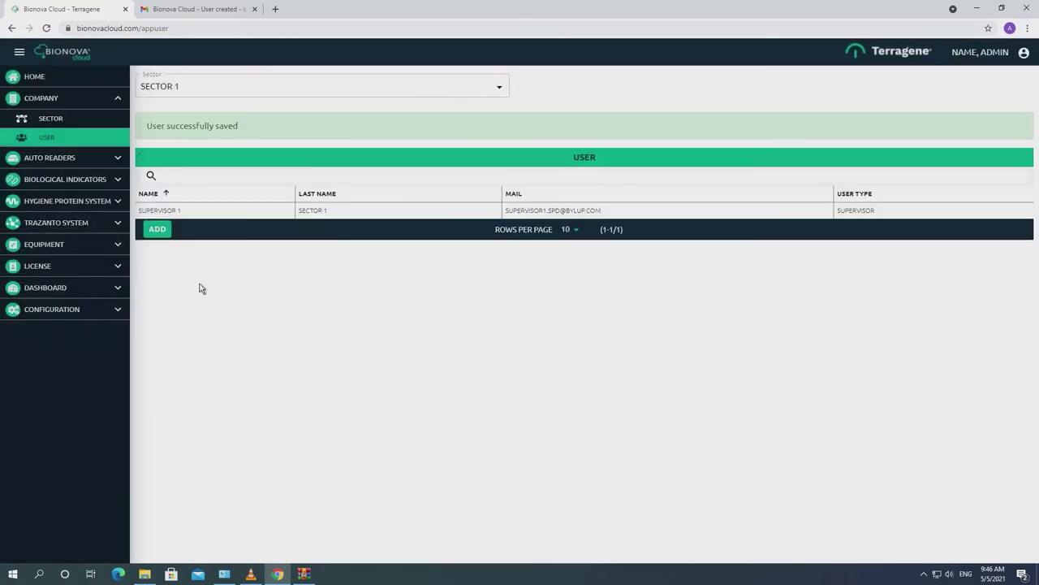
- Add Operator-type user OPERATOR 1, last name SECTOR 1, with its email
left_click(152, 237)
left_click(539, 255)
type("OPERATOR 1")
left_click(487, 308)
type("SECTOR 1")
left_click(553, 304)
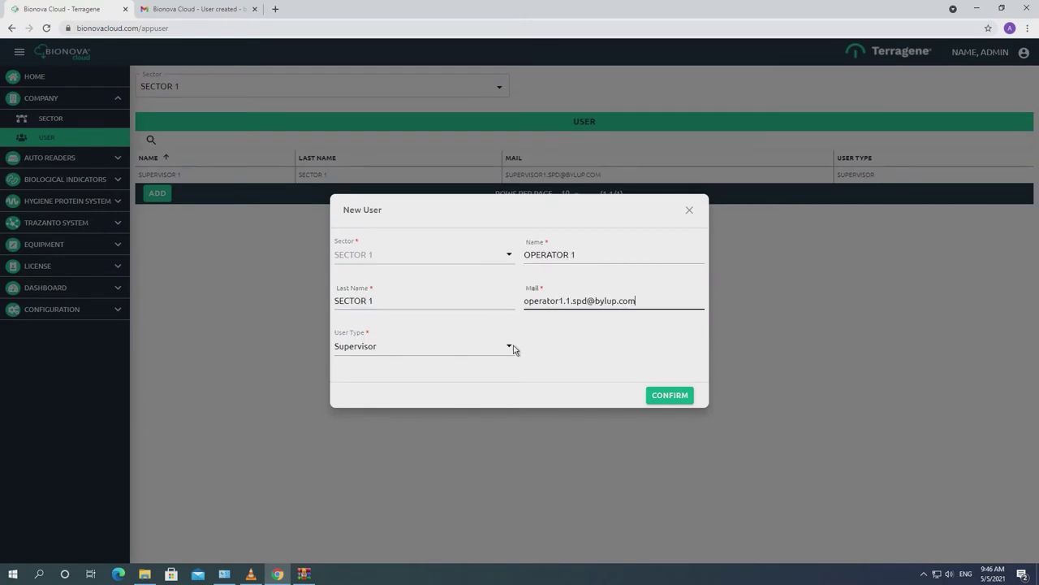
left_click(509, 347)
left_click(506, 371)
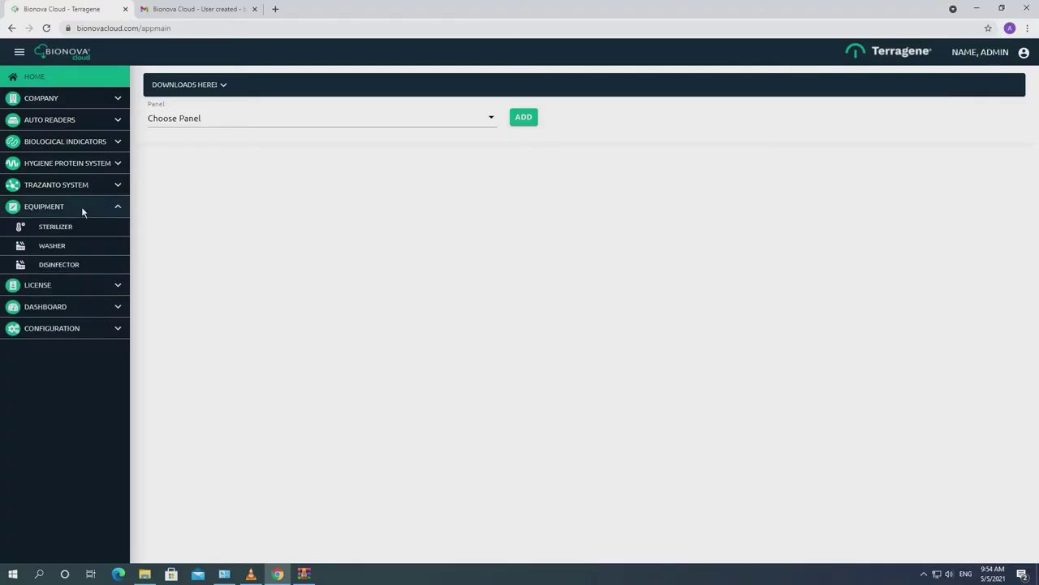
- Add sterilizer STEAM STERILIZER 1, brand AAA, serial 1, to SECTOR 1
left_click(74, 224)
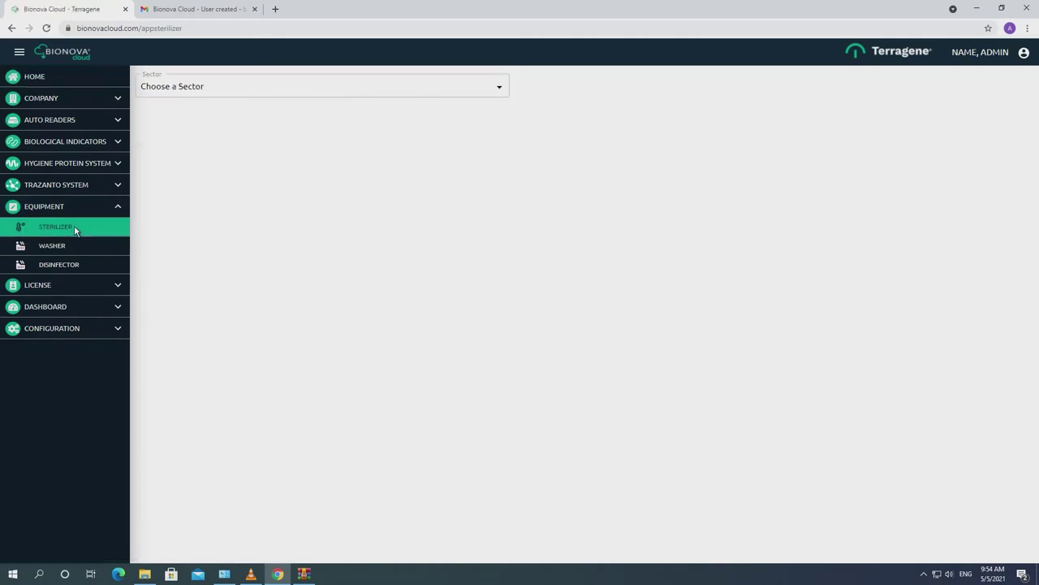
left_click(286, 99)
left_click(280, 114)
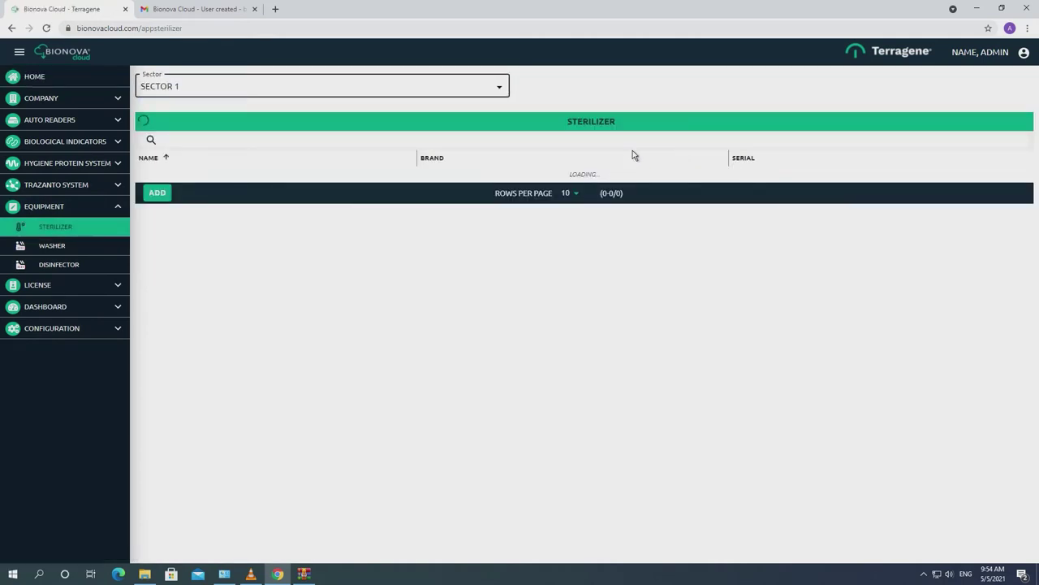
left_click(157, 192)
type("STEAM STERILIZER 1")
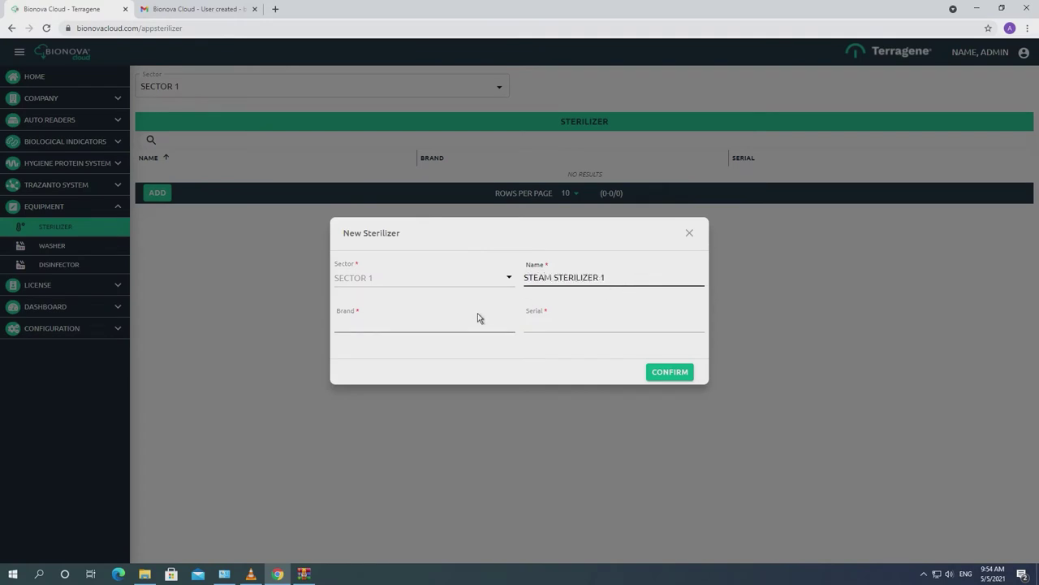
left_click(475, 322)
type("A")
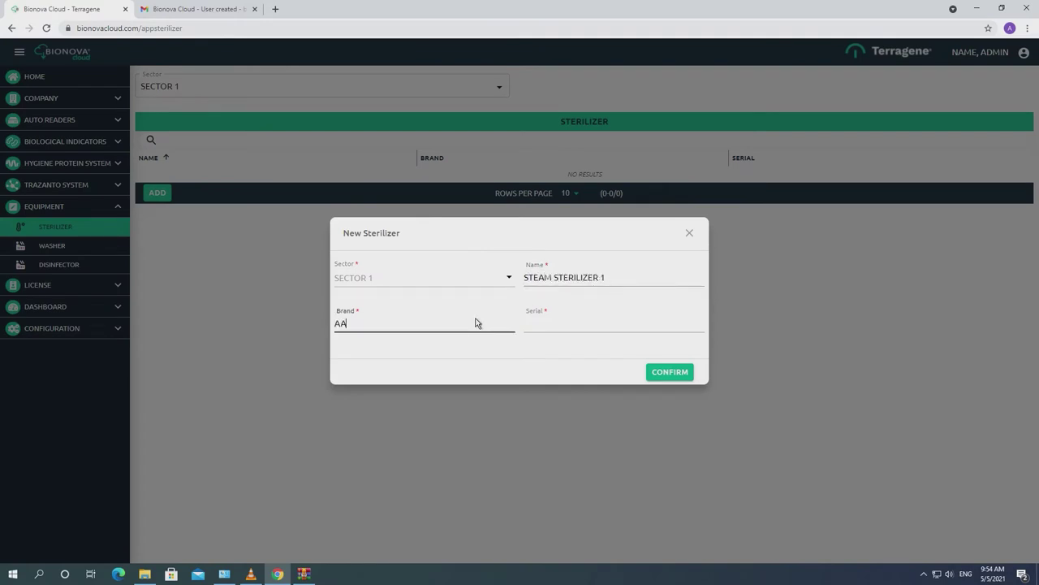
type("A")
left_click(567, 328)
type("1")
left_click(673, 373)
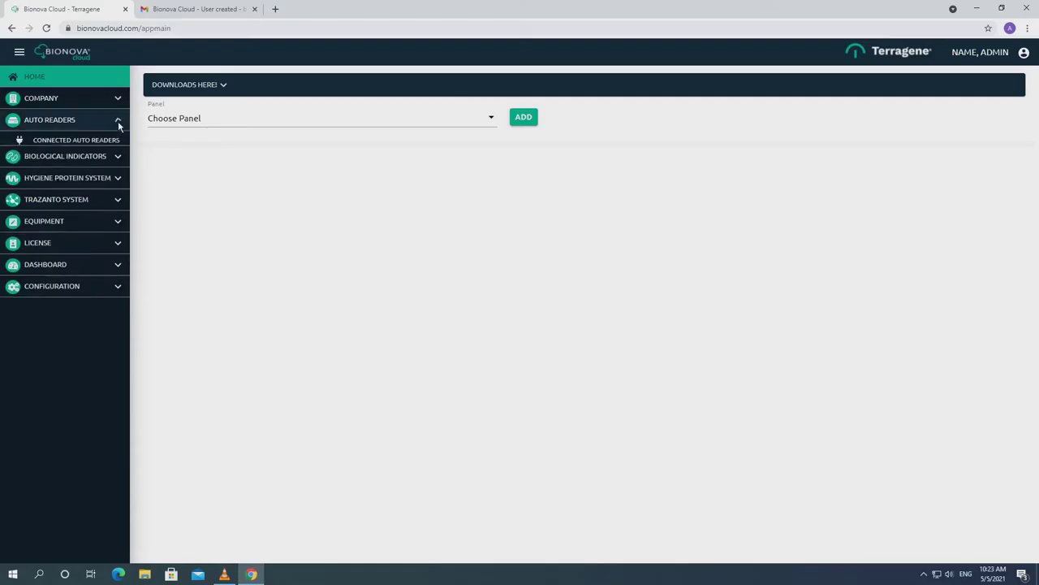
- Check the connected auto readers, then view in-progress and finished biological indicator readings
left_click(118, 141)
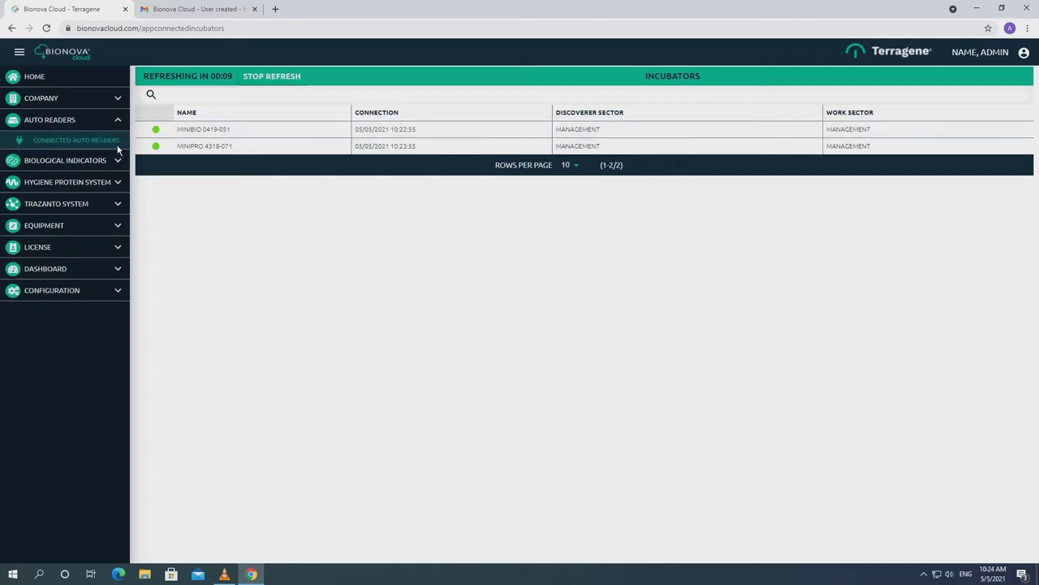
left_click(116, 160)
left_click(91, 160)
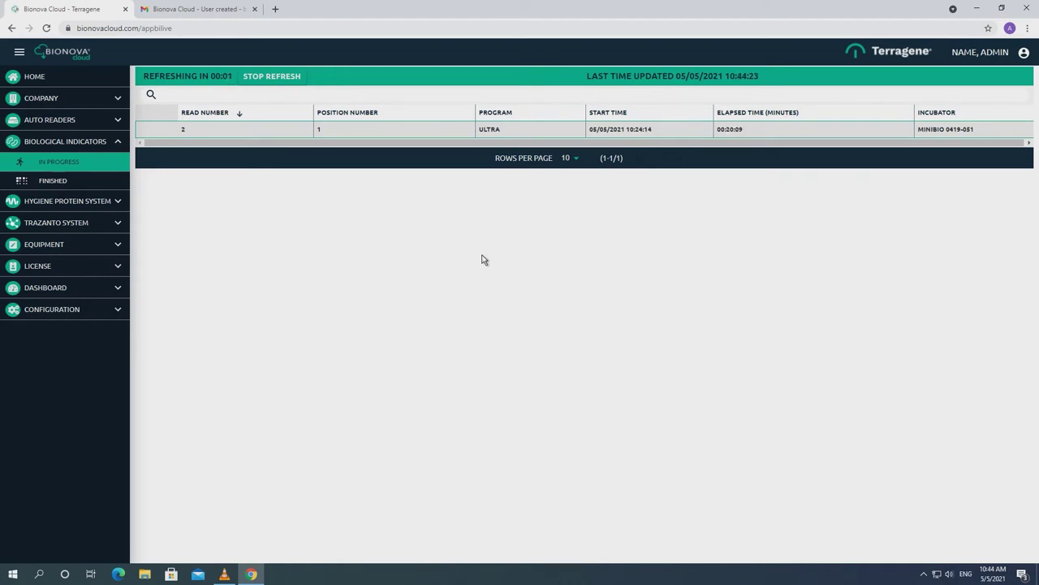
left_click(88, 181)
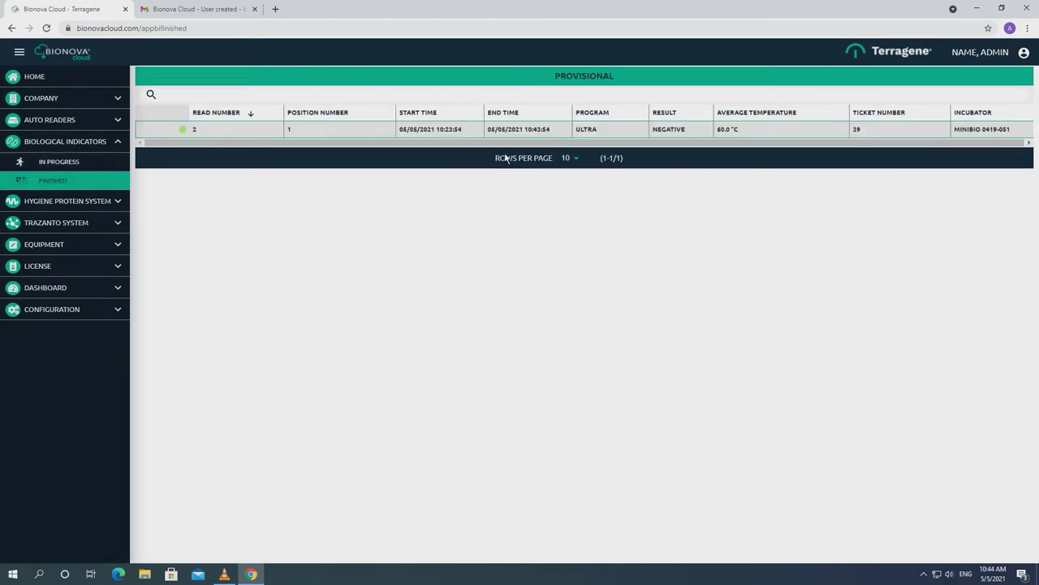
- Edit reading 2 with lot USL072022, EXPOSED condition, cycle 1 and STEAM STERILIZER 1
mouse_move(893, 129)
left_click(987, 130)
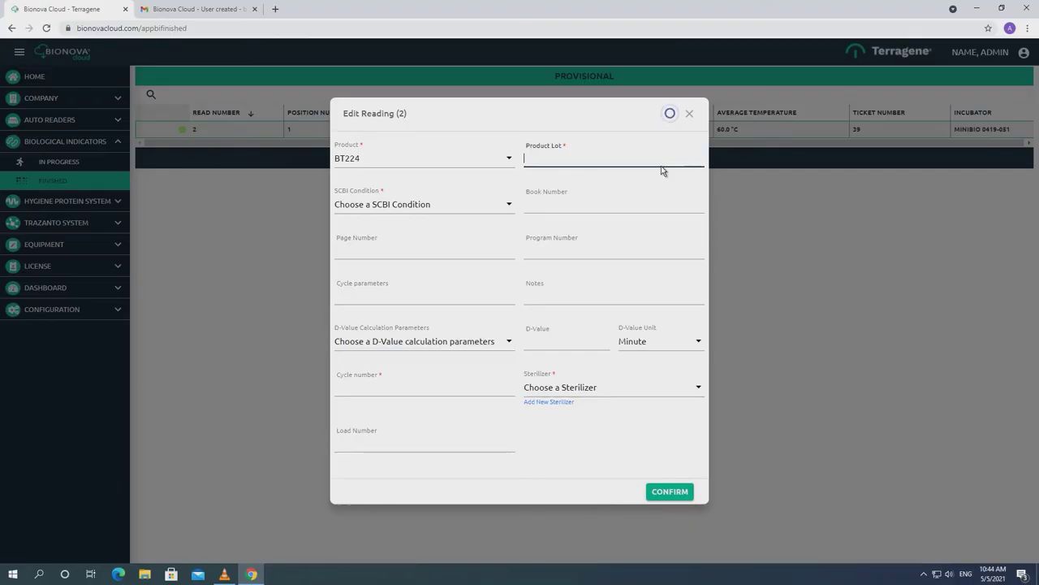
type("USL072022")
left_click(509, 204)
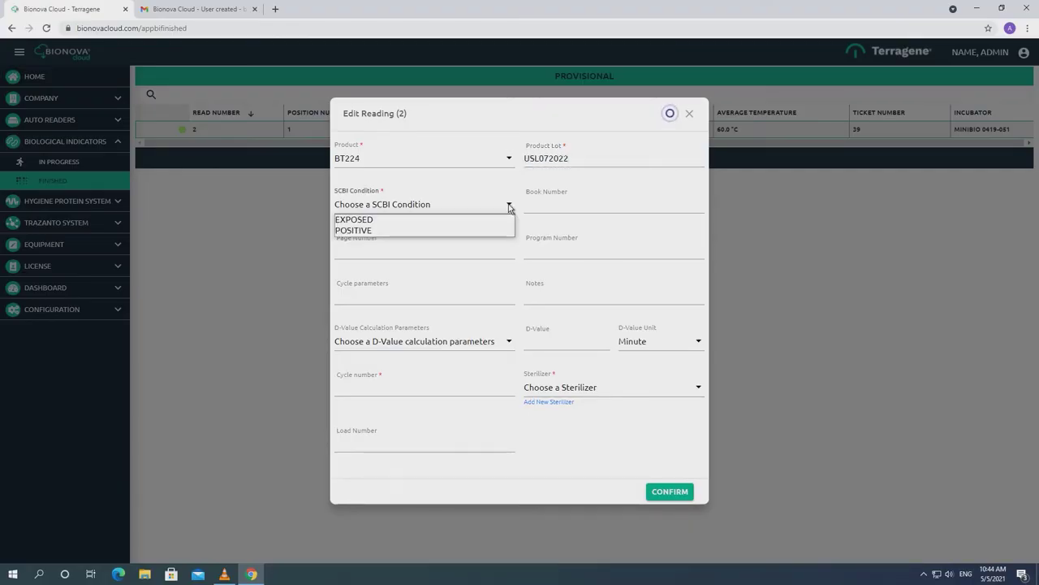
left_click(349, 220)
left_click(489, 387)
type("1")
left_click(628, 406)
left_click(671, 492)
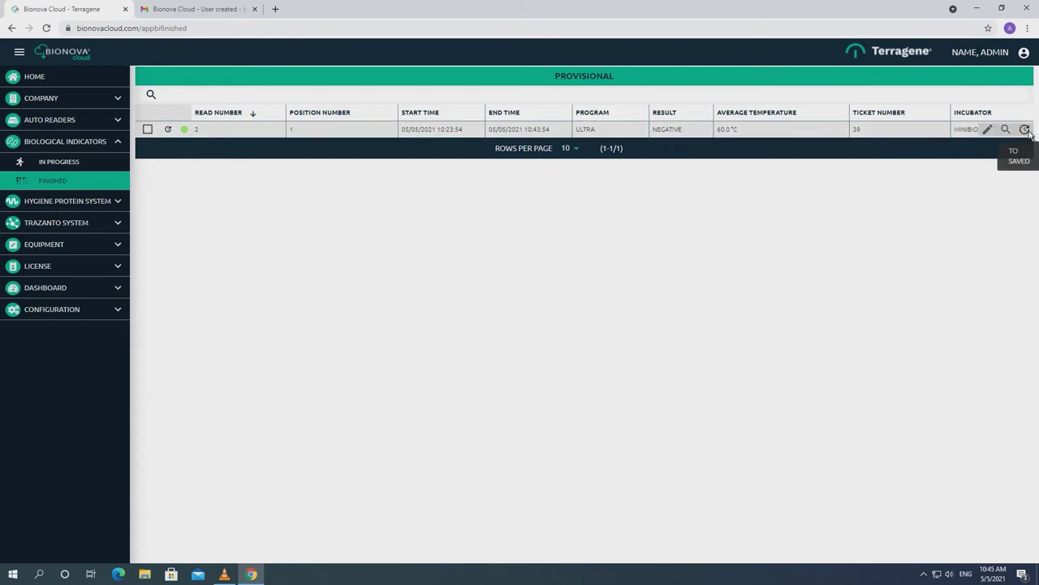
- Move reading 2 to the saved readings and confirm
left_click(1024, 129)
left_click(674, 332)
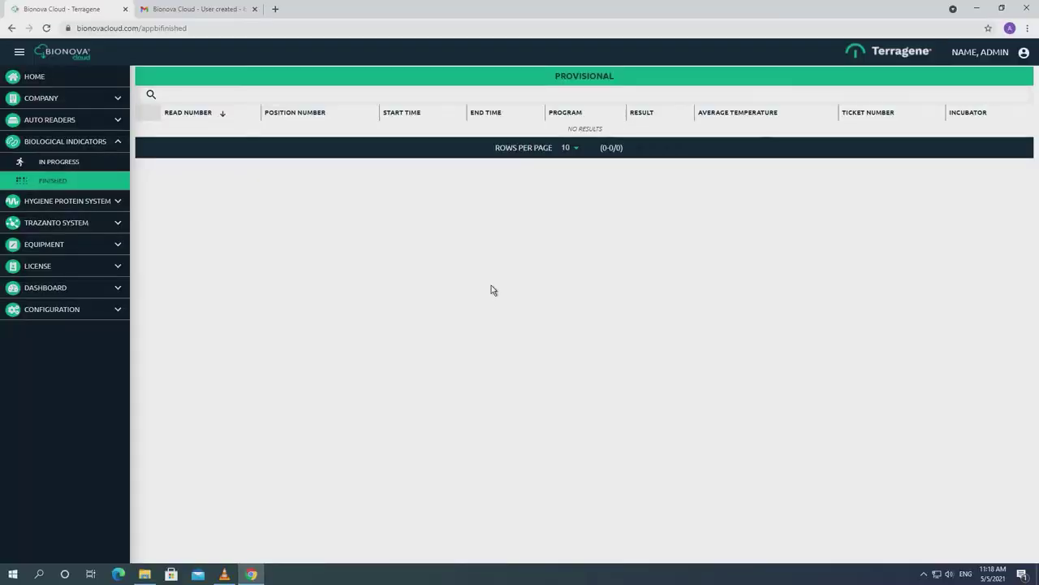
left_click(127, 199)
- Complete finished protein reading 3 with its product lot, cycle 1 and WASHER 1
left_click(108, 183)
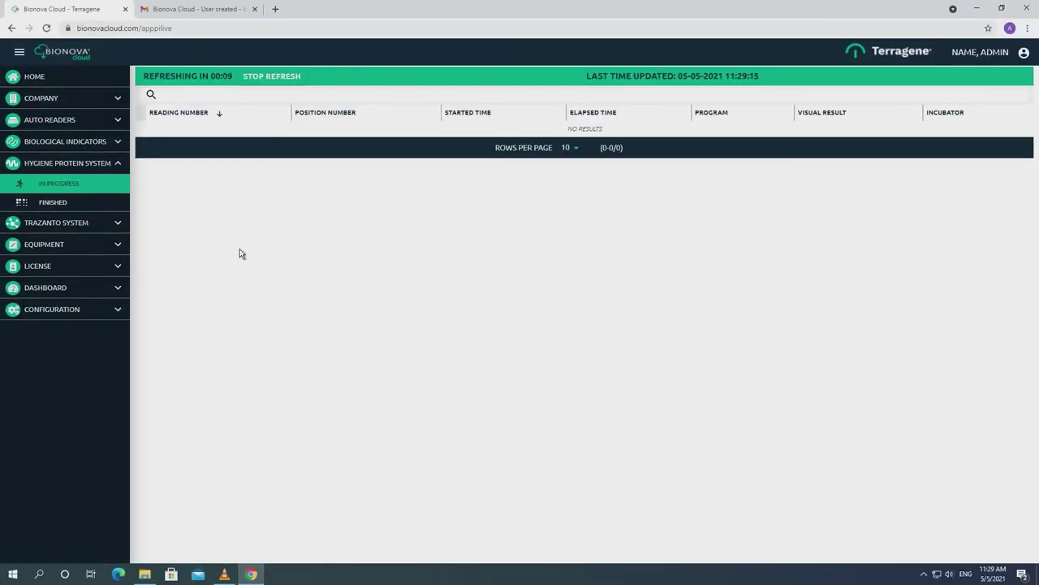
left_click(88, 207)
left_click(984, 129)
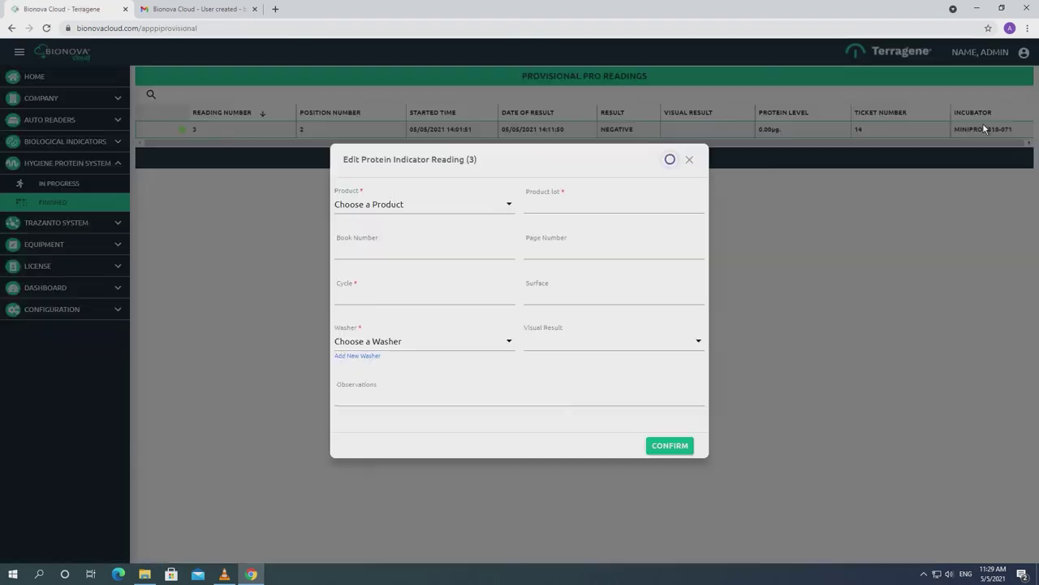
type("c1001")
left_click(473, 296)
type("10003")
left_click(423, 341)
left_click(390, 361)
left_click(670, 445)
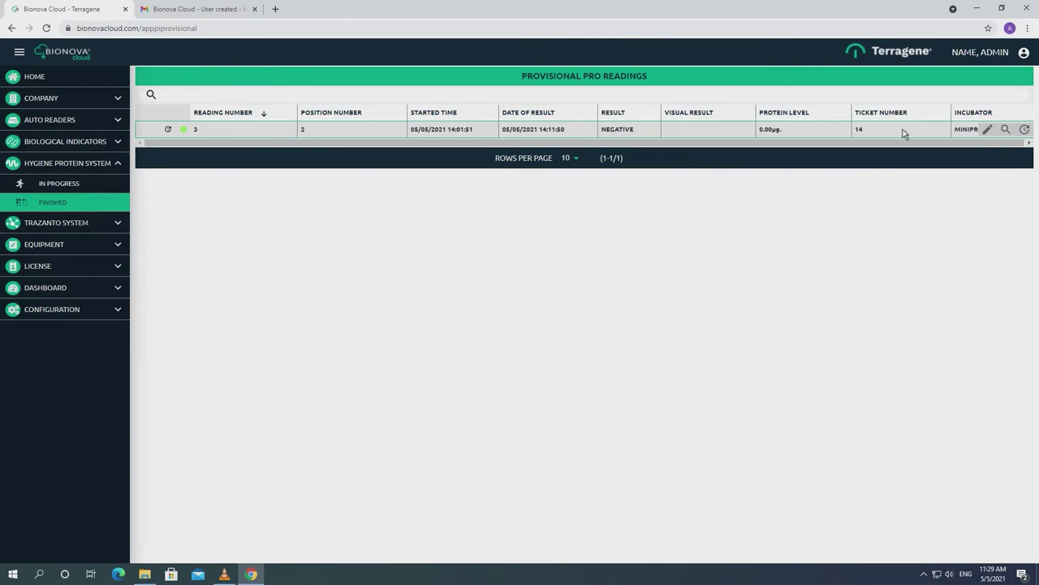
- Send protein reading 3 to the saved readings and confirm
left_click(1023, 130)
left_click(674, 333)
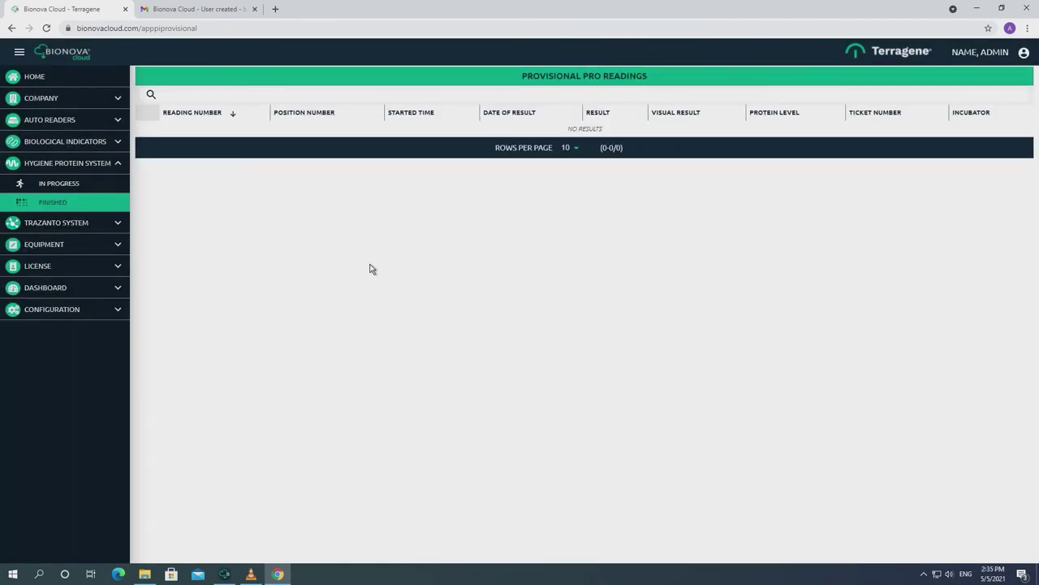
left_click(109, 215)
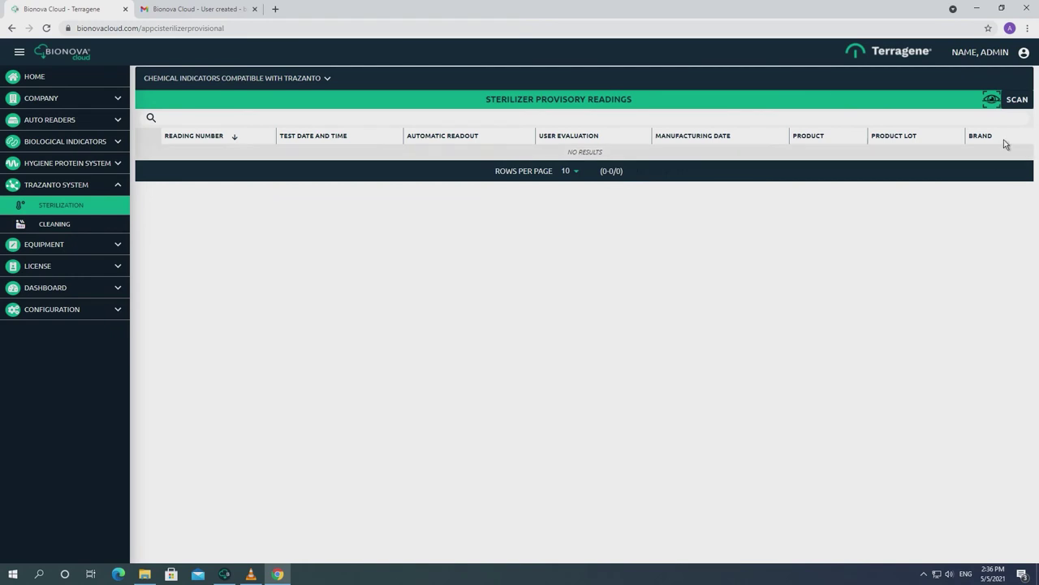
- Scan Trazanto reading 5, set it to STEAM STERILIZER 1 and AGREED, then move it to saved
left_click(1017, 102)
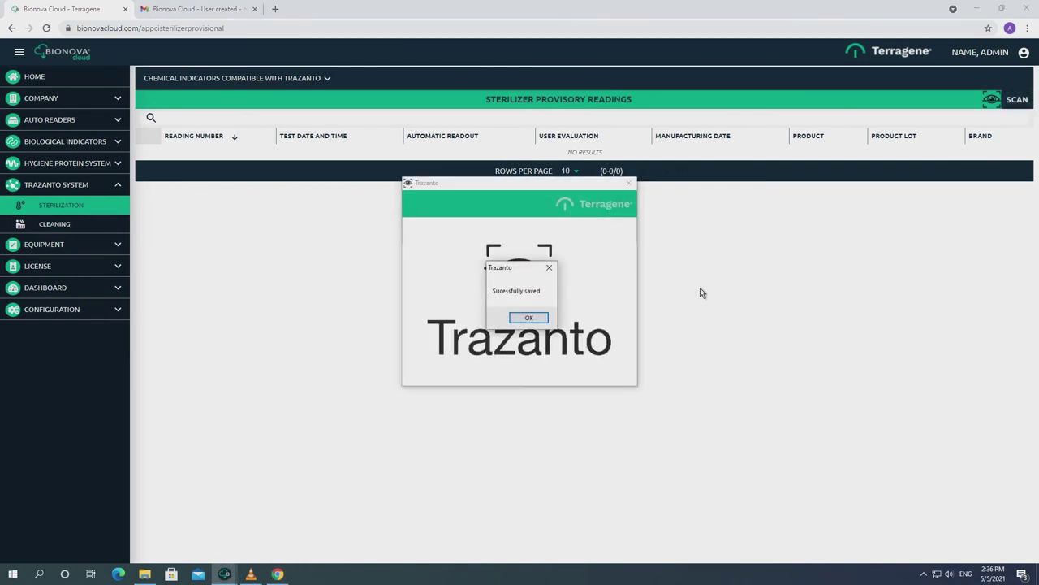
left_click(529, 317)
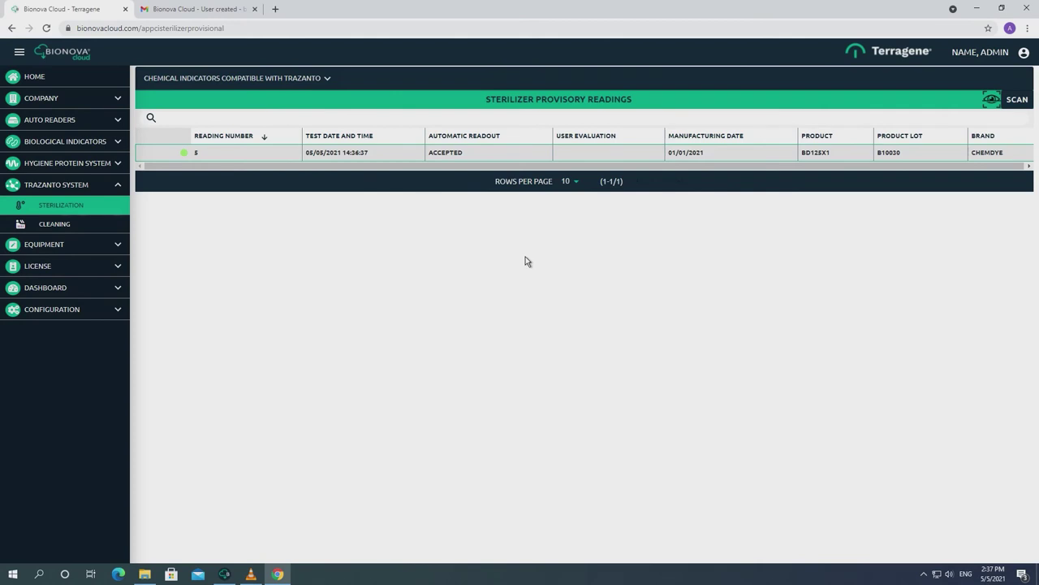
mouse_move(993, 155)
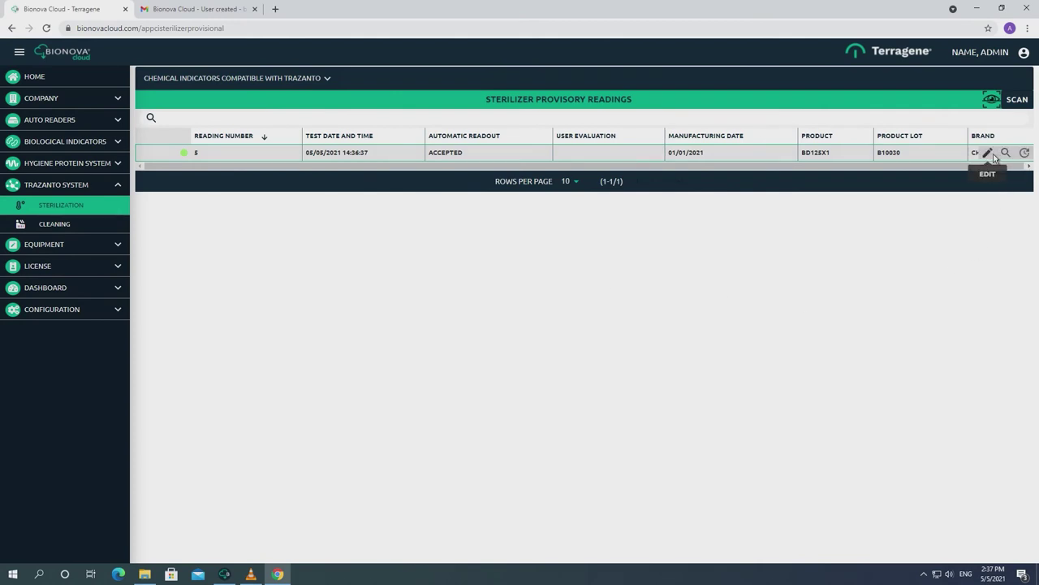
left_click(988, 153)
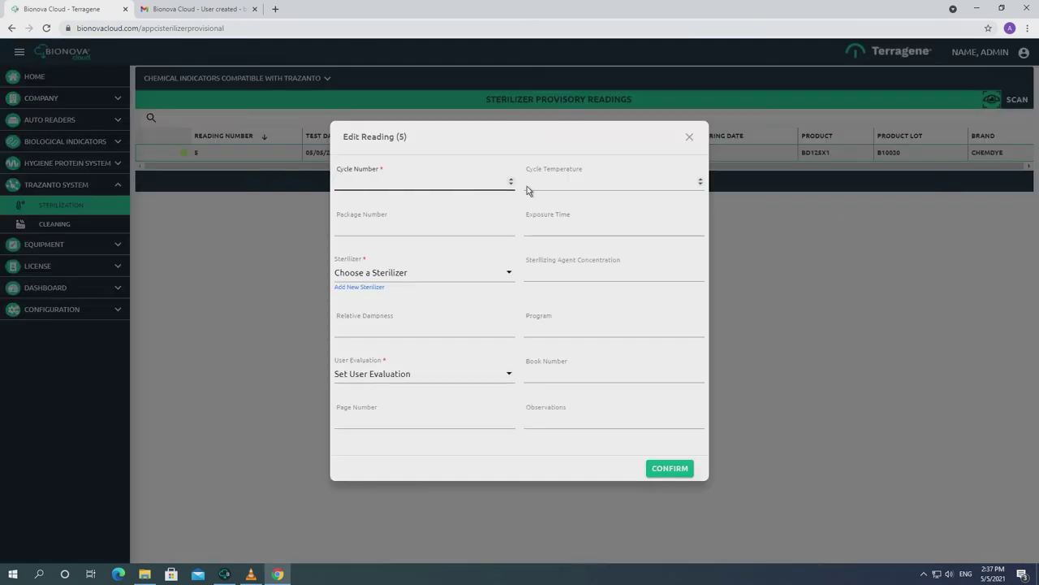
left_click(467, 272)
left_click(382, 293)
left_click(445, 374)
left_click(365, 395)
left_click(667, 469)
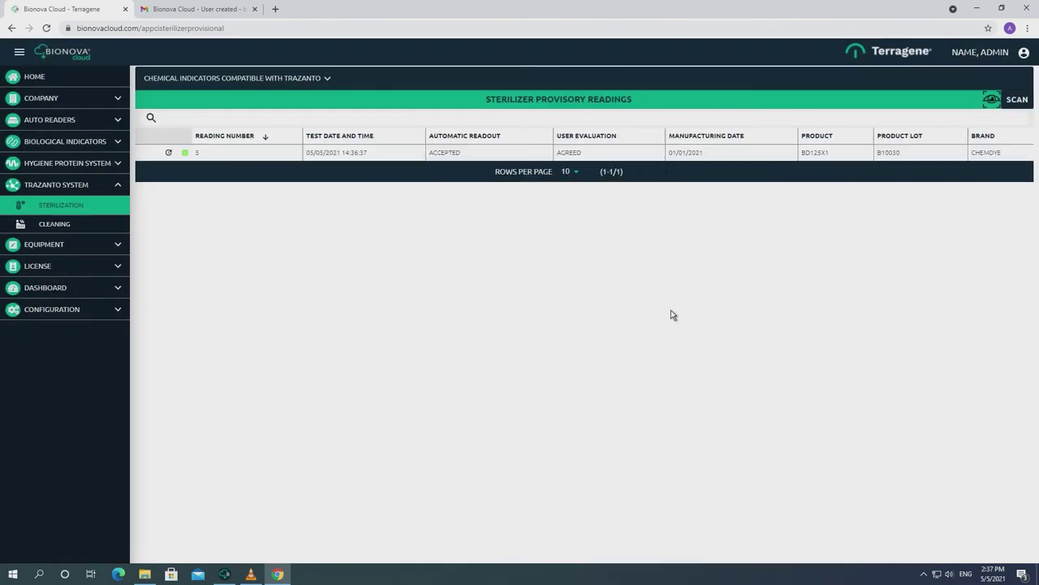
left_click(1024, 159)
left_click(689, 341)
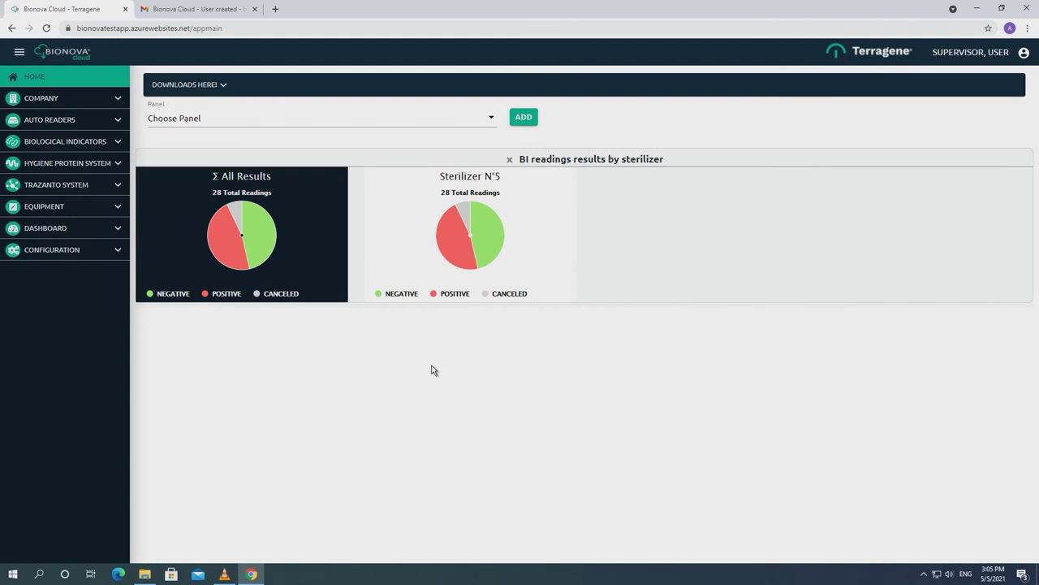
- Show the saved Biological Indicator > Sterilization readings and apply the sector filter
left_click(116, 229)
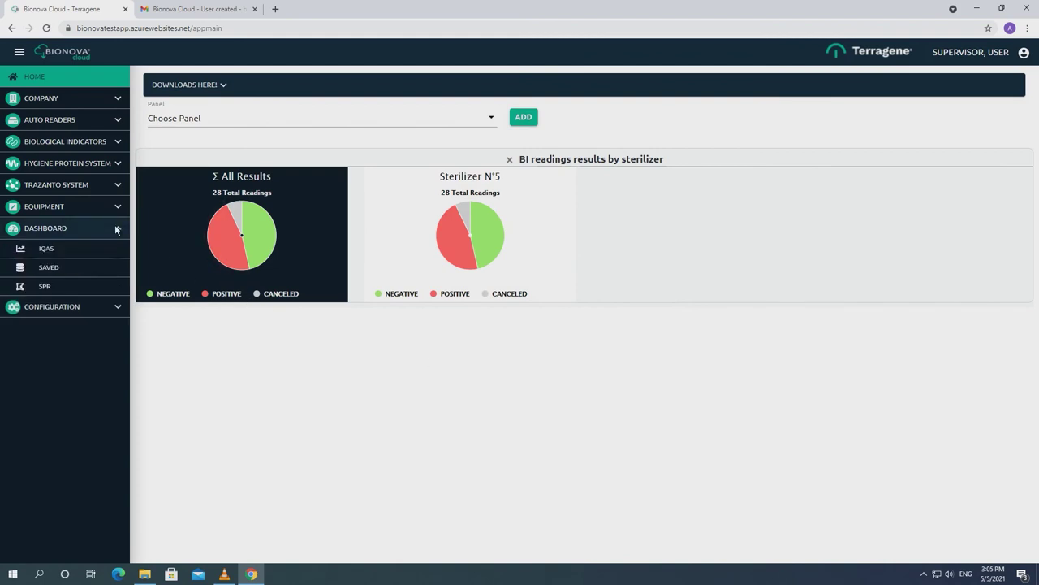
left_click(102, 271)
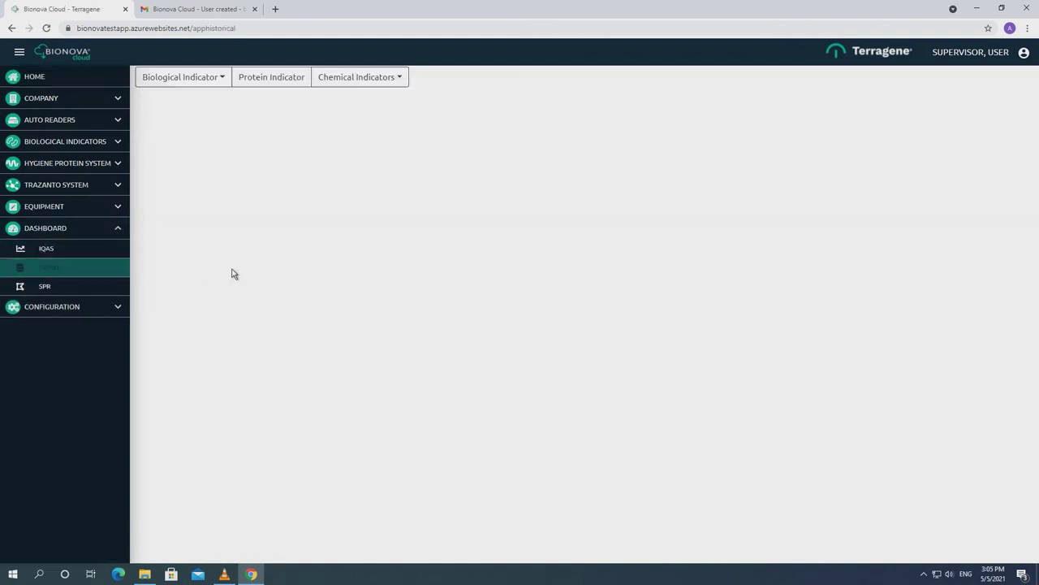
left_click(220, 81)
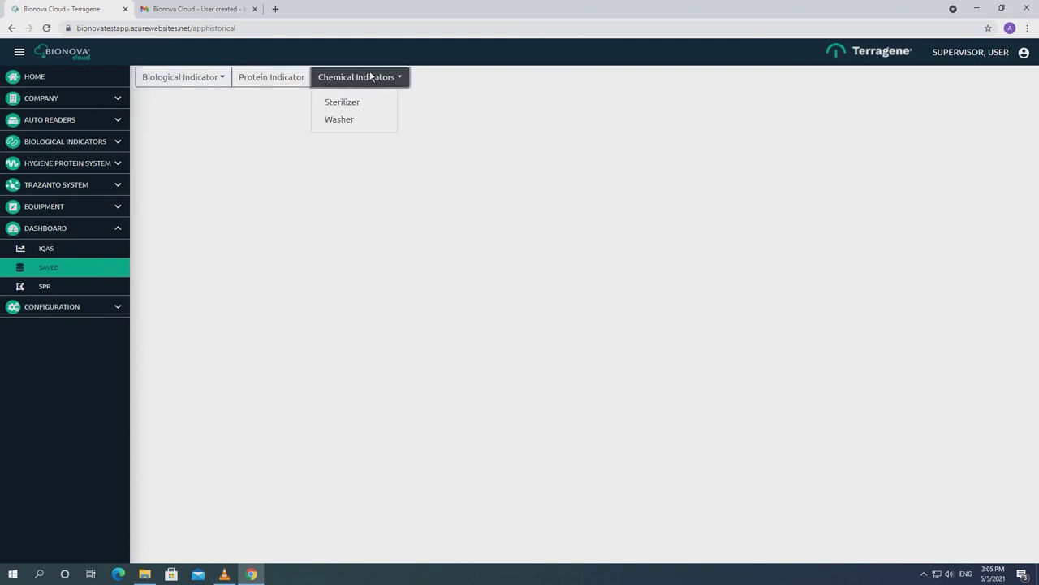
left_click(197, 106)
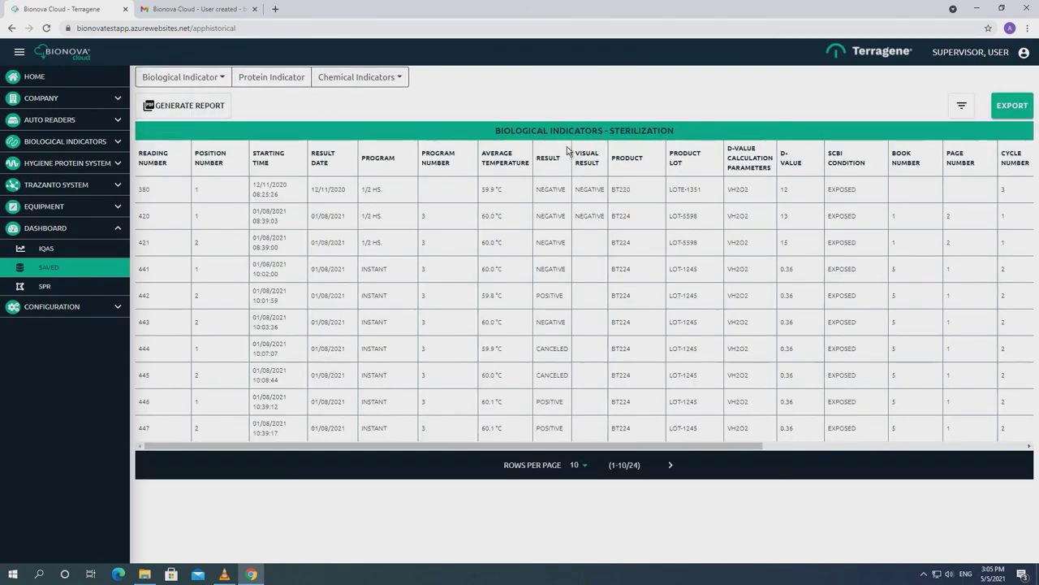
left_click(961, 108)
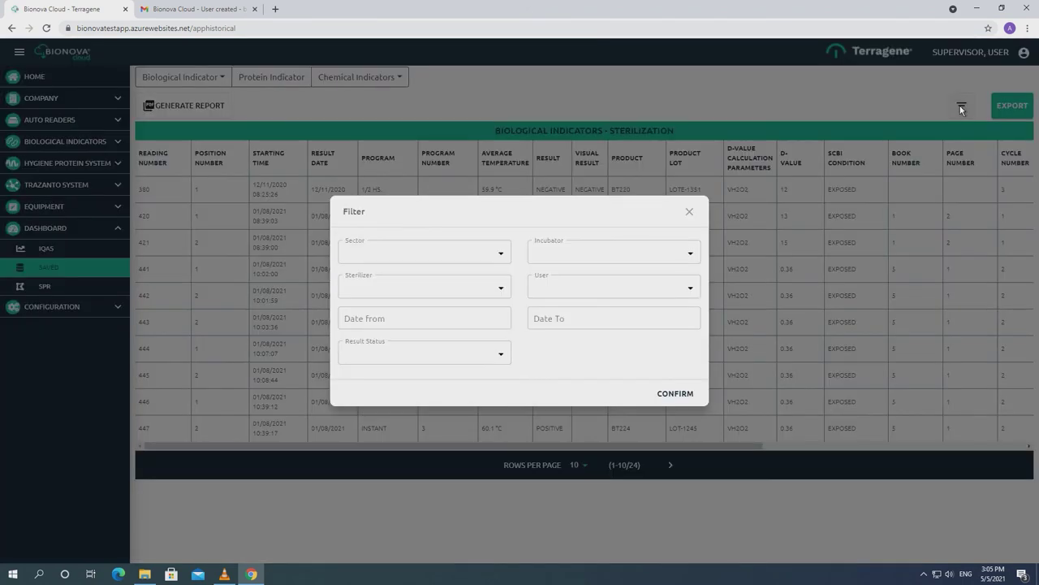
left_click(491, 252)
left_click(675, 393)
- Generate the readings report and print it to a PDF
left_click(185, 105)
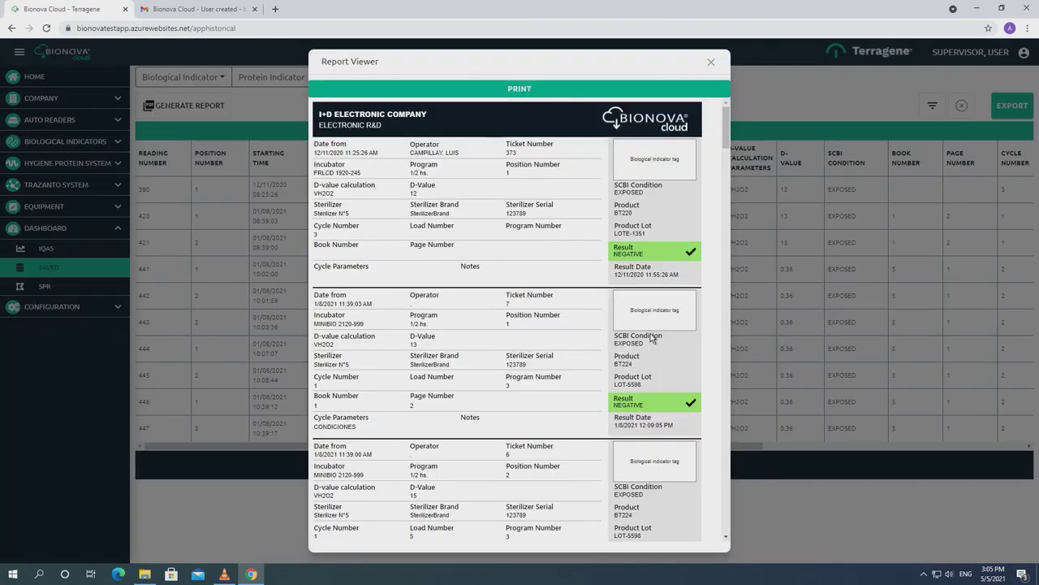
scroll(658, 274, "down", 1)
scroll(657, 274, "down", 2)
scroll(657, 274, "down", 5)
scroll(658, 275, "down", 5)
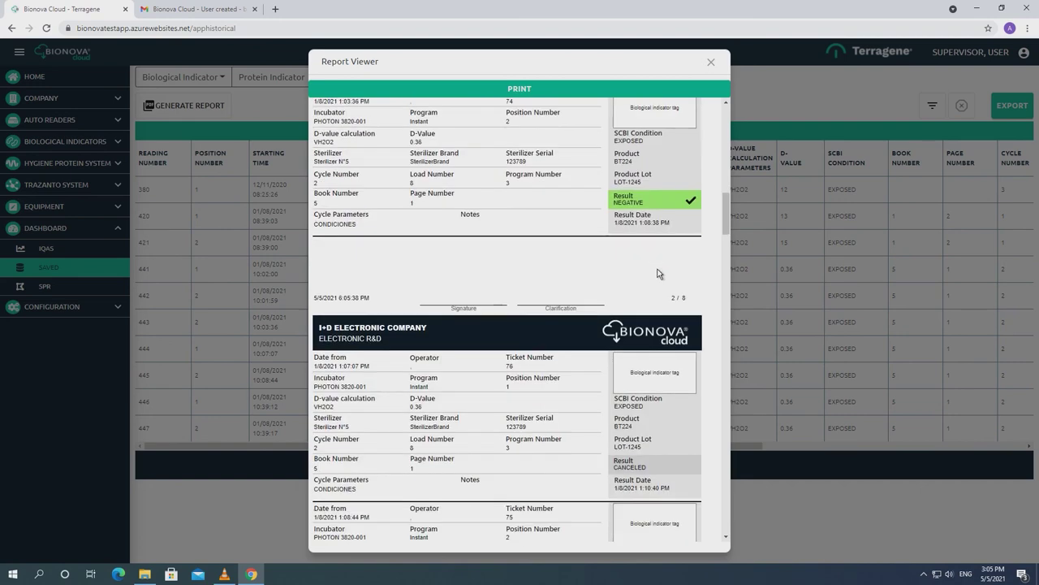
left_click(577, 86)
key("Return")
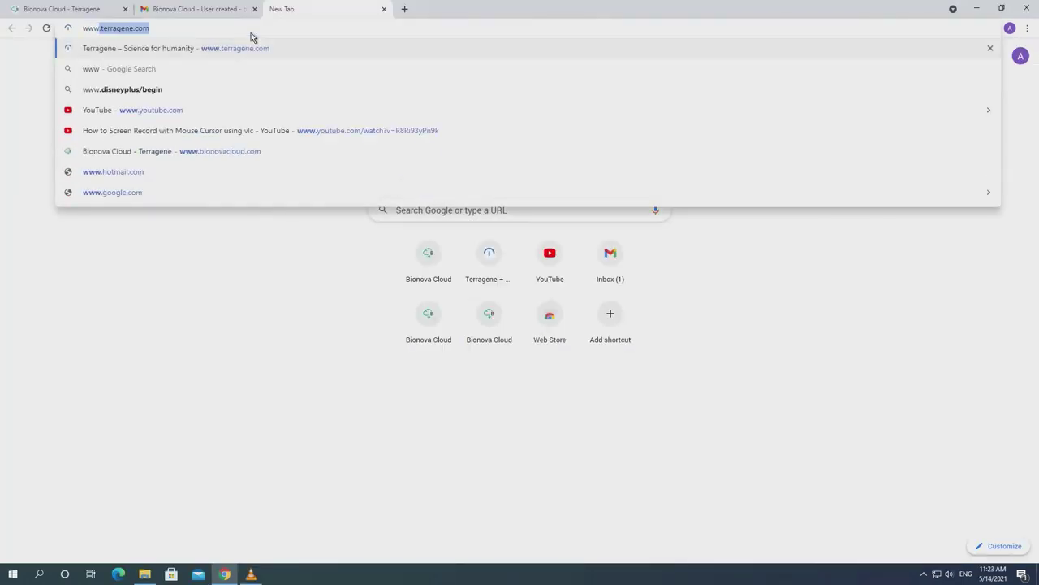
type("ne.com")
key("Return")
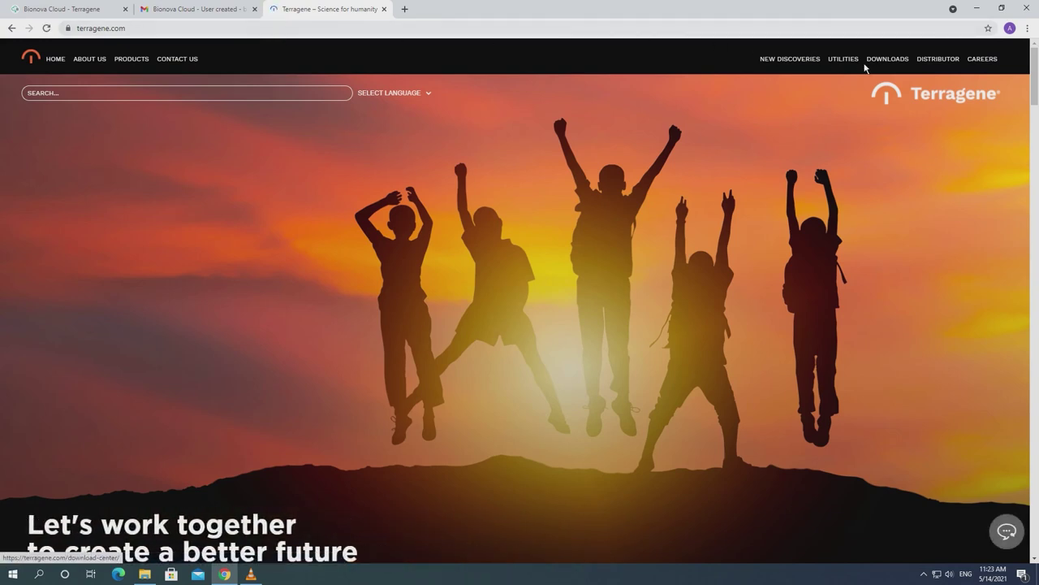
mouse_move(843, 58)
left_click(583, 128)
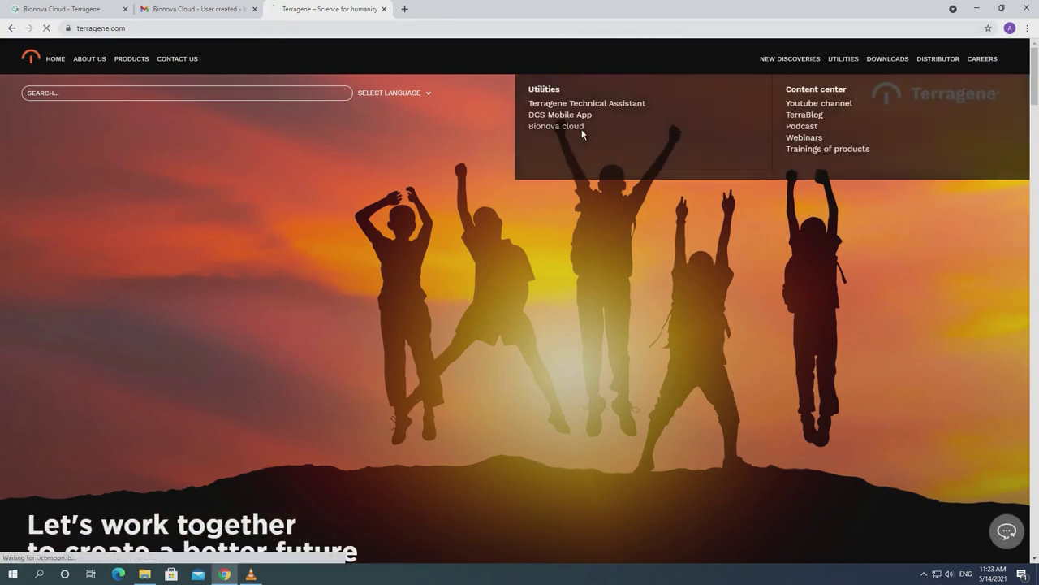